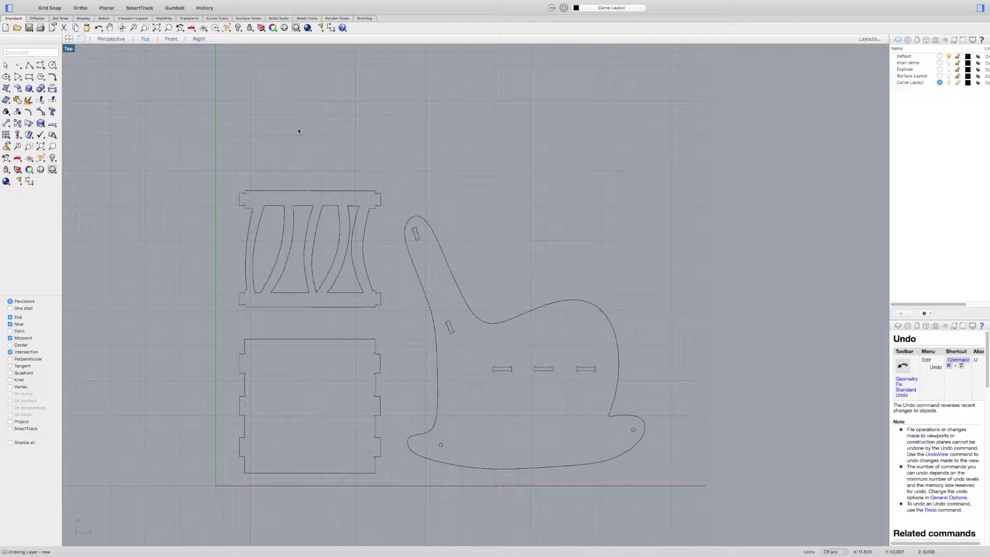
right_drag(338, 134, 312, 153)
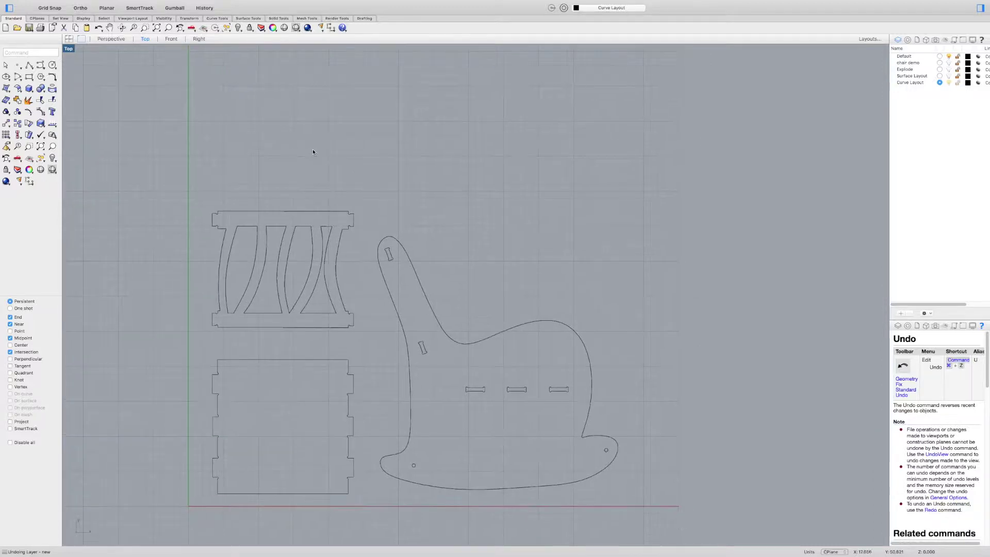
right_drag(468, 292, 459, 250)
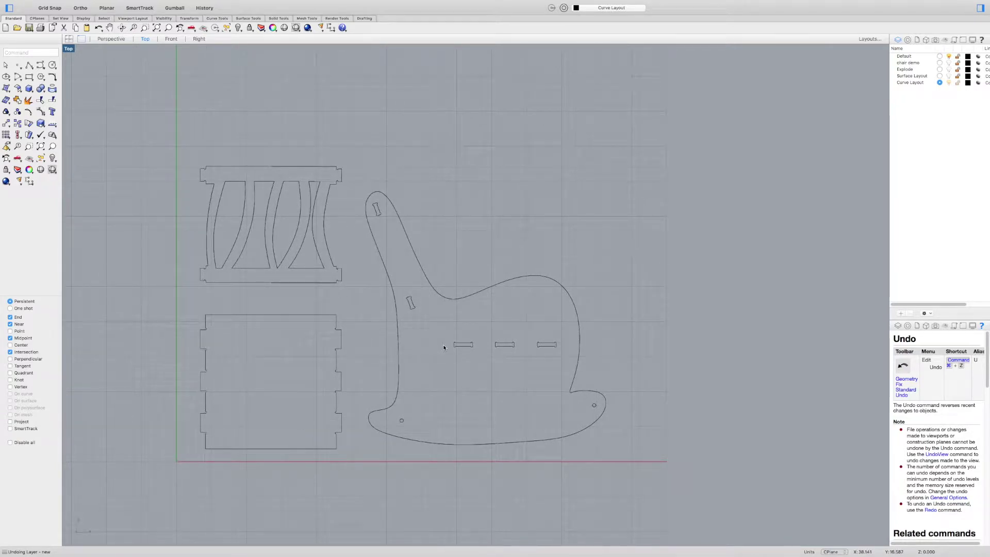
click(336, 348)
click(339, 281)
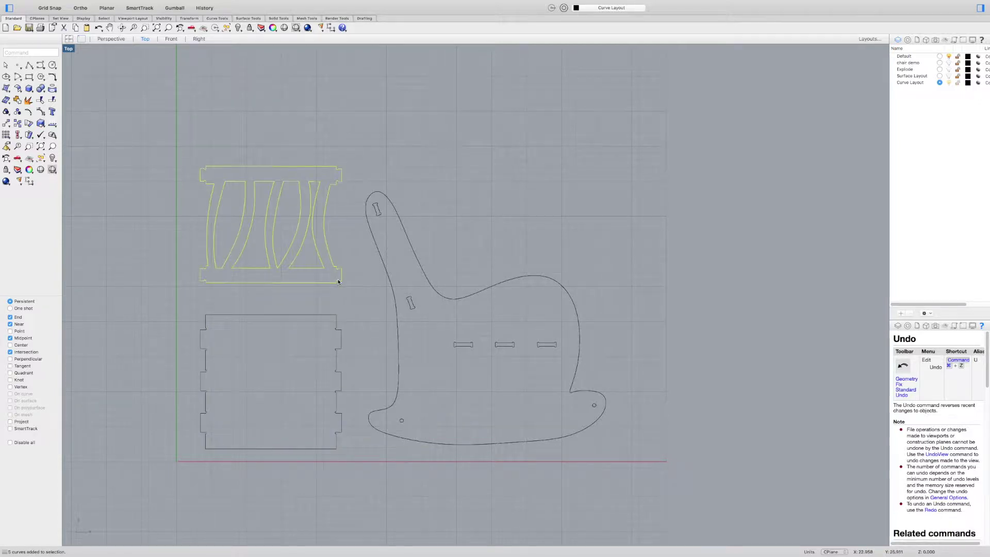
click(450, 326)
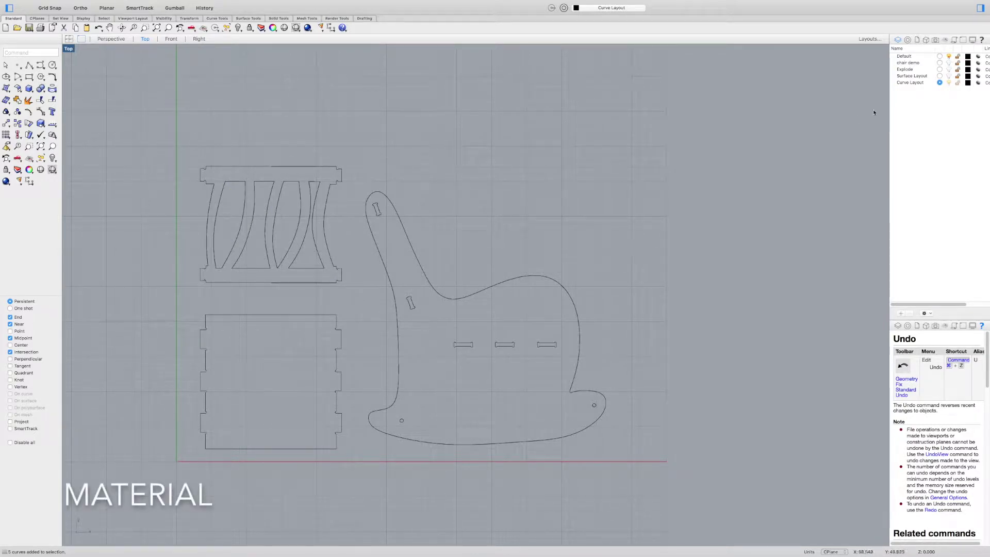
Create a new layer named Material and make it the current layer.
right_click(912, 93)
click(882, 94)
text(Material)
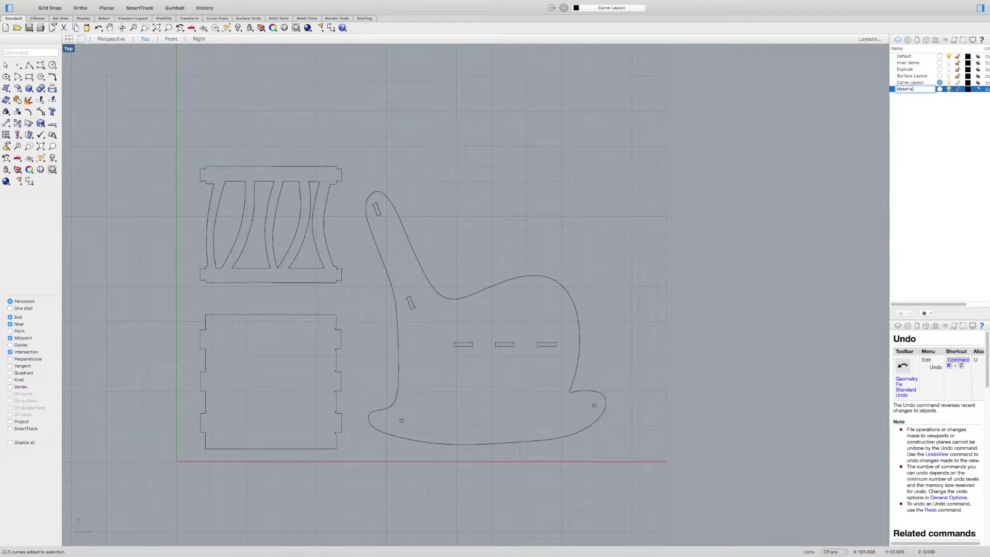
click(931, 105)
click(939, 89)
Set the Material layer's display colour to pure red (FF0000).
click(968, 89)
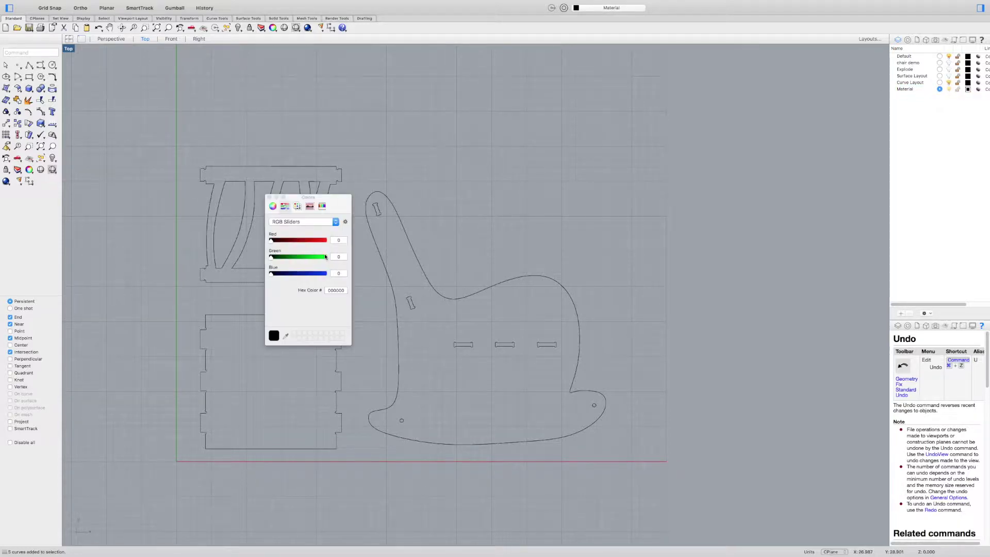
drag(310, 241, 345, 243)
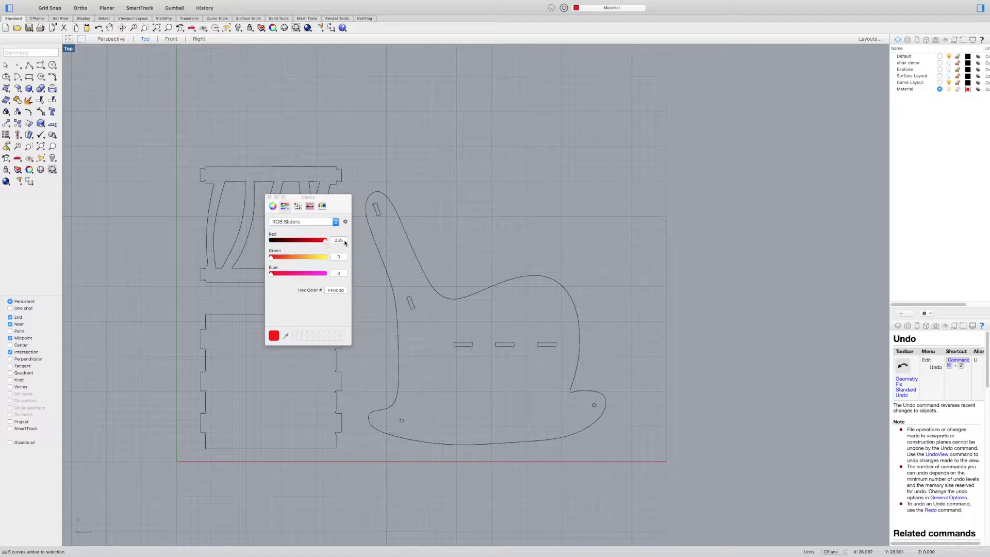
click(269, 198)
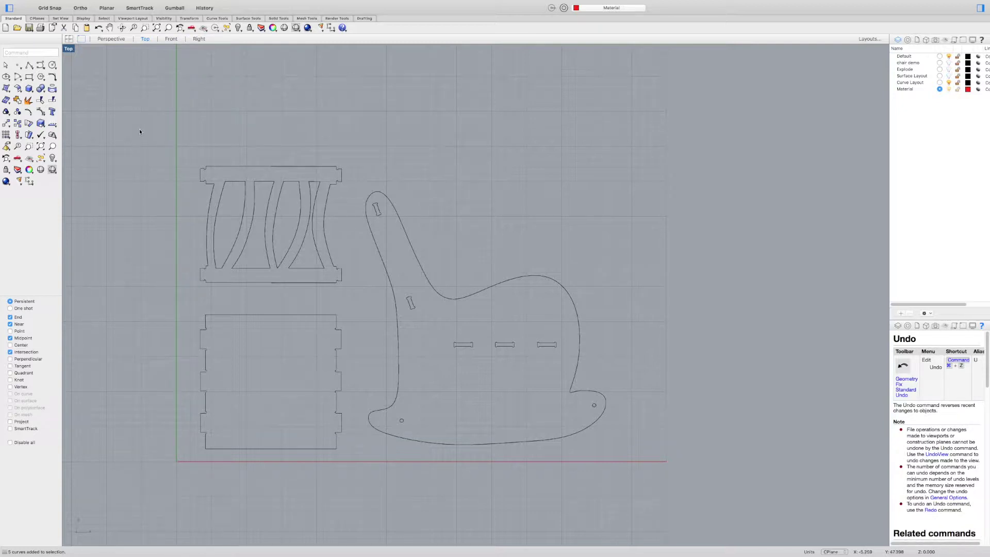
Draw the material sheet as a rectangle starting at the origin, with length 96 and width 48.
scroll(174, 148, down, 10)
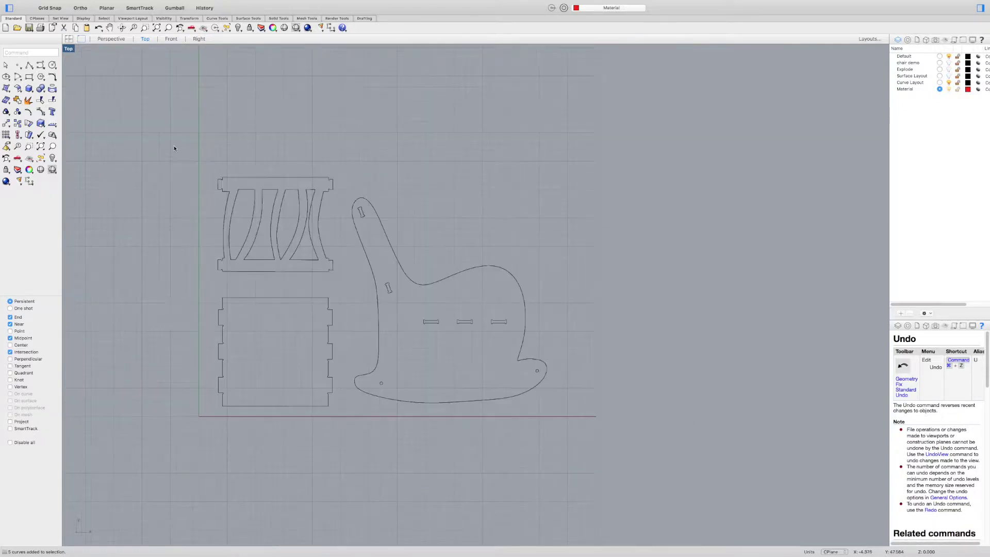
right_drag(240, 202, 248, 203)
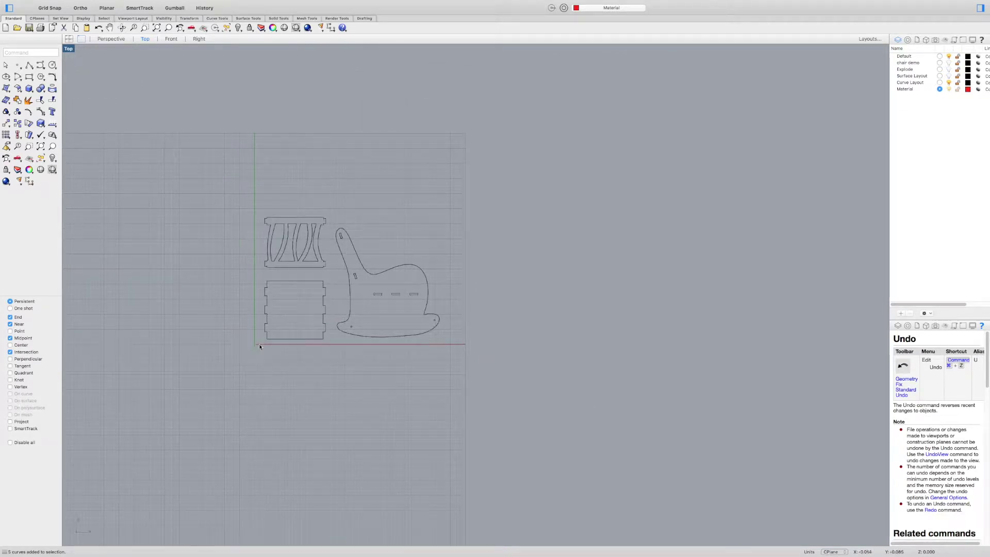
scroll(264, 327, up, 3)
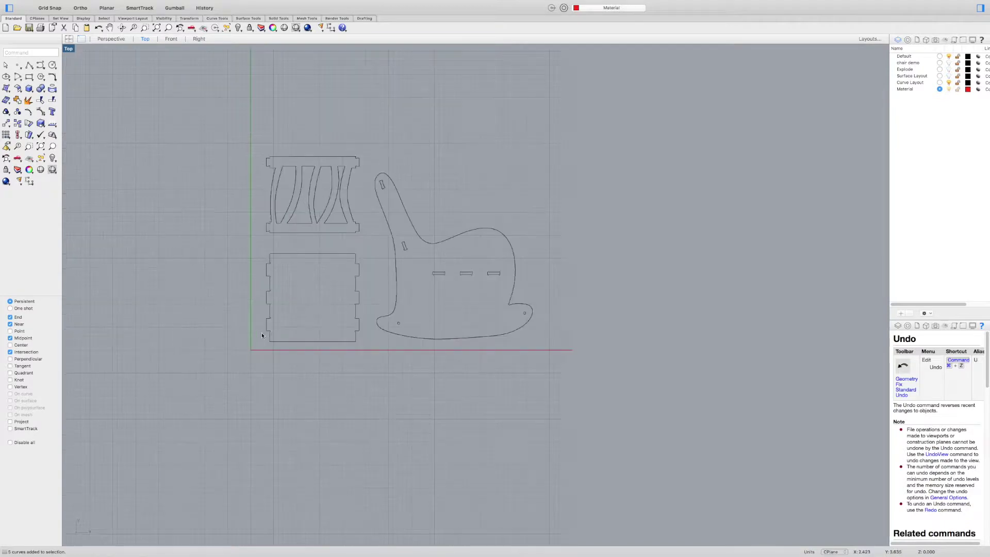
right_drag(262, 338, 243, 358)
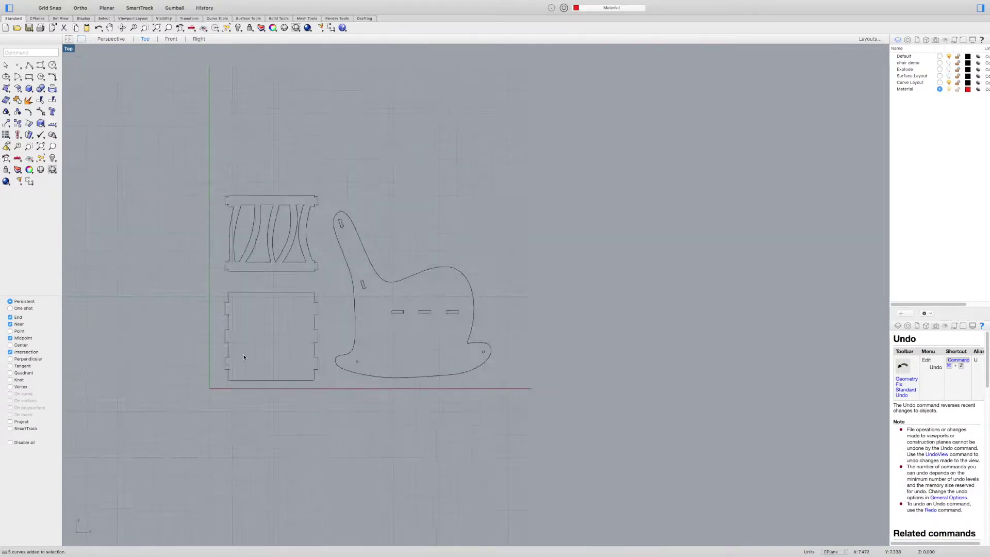
scroll(243, 357, up, 1)
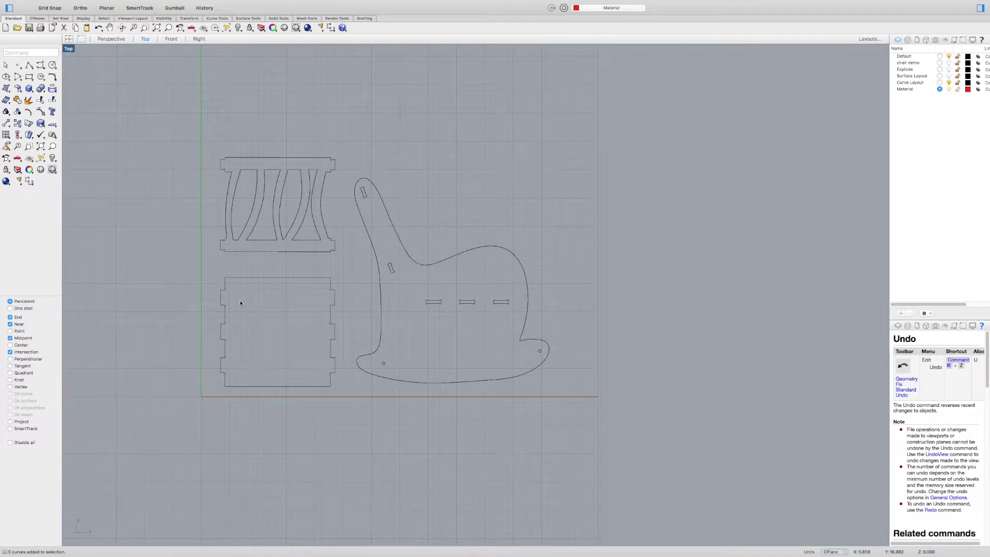
right_drag(254, 259, 227, 288)
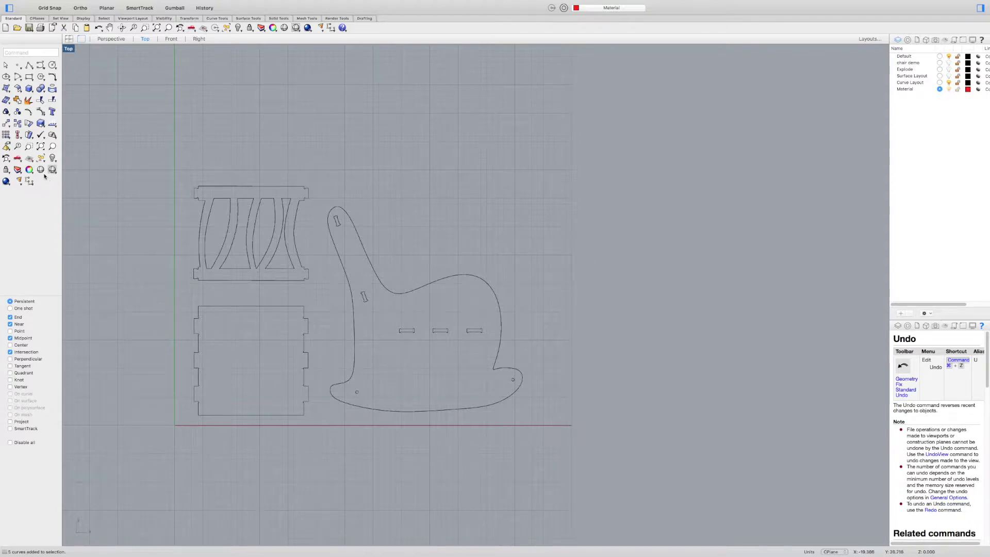
click(30, 77)
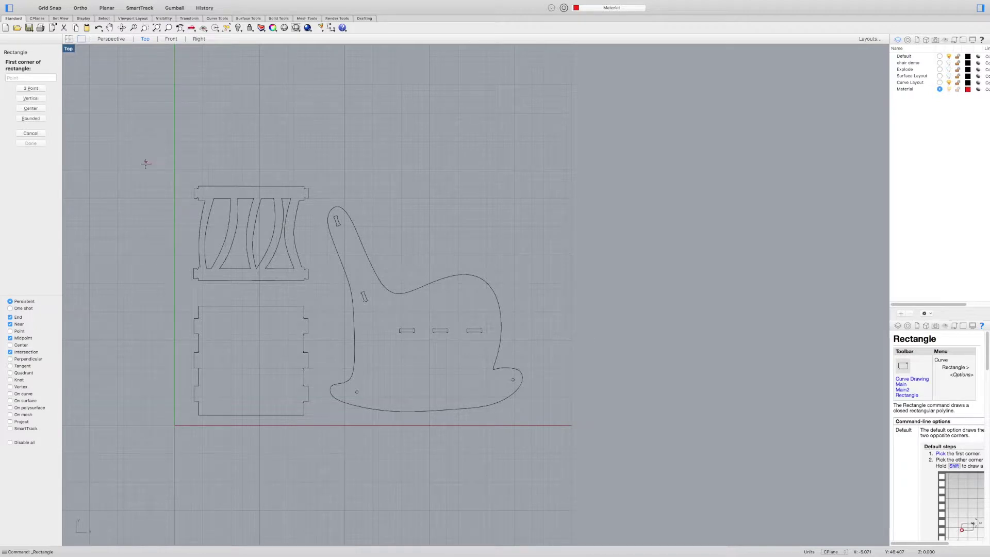
text(0)
key(Return)
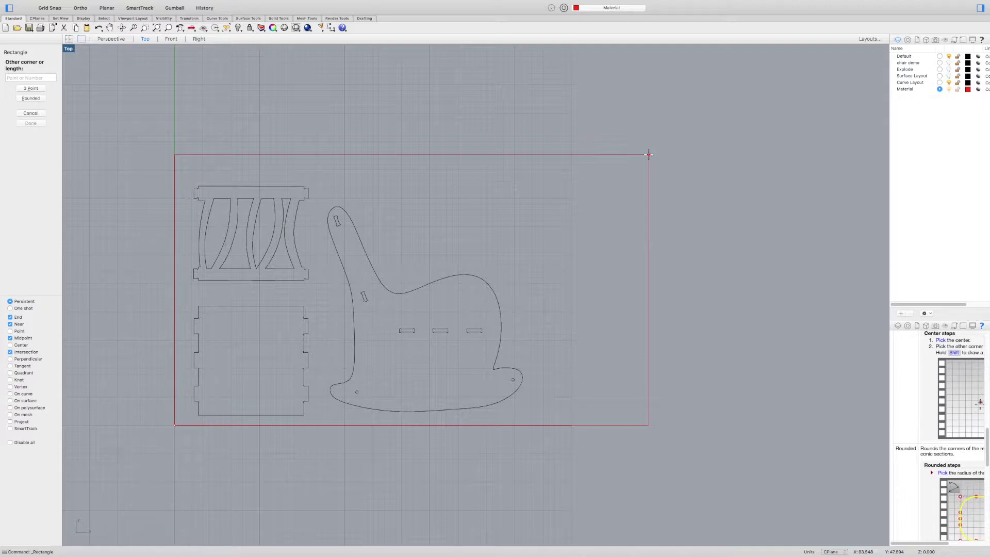
text(96)
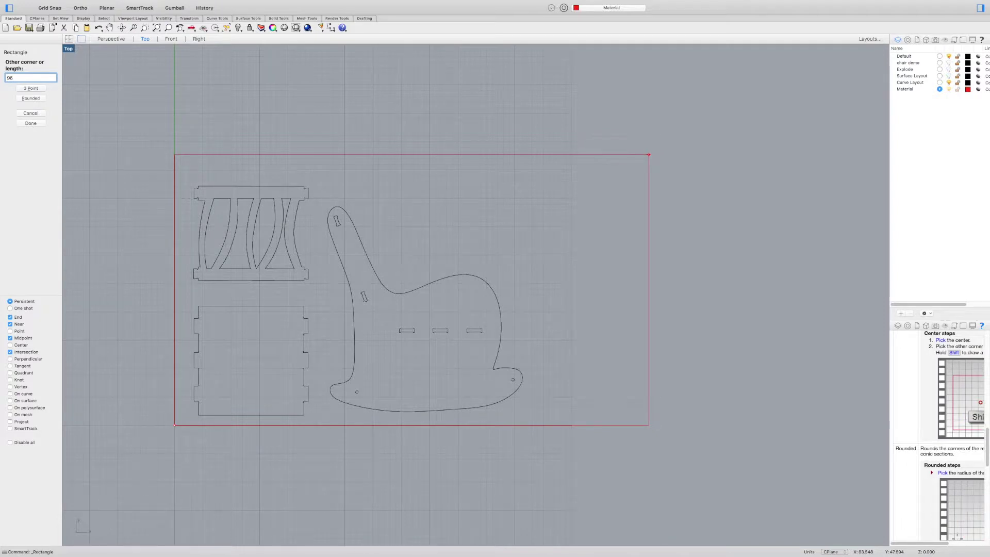
key(Return)
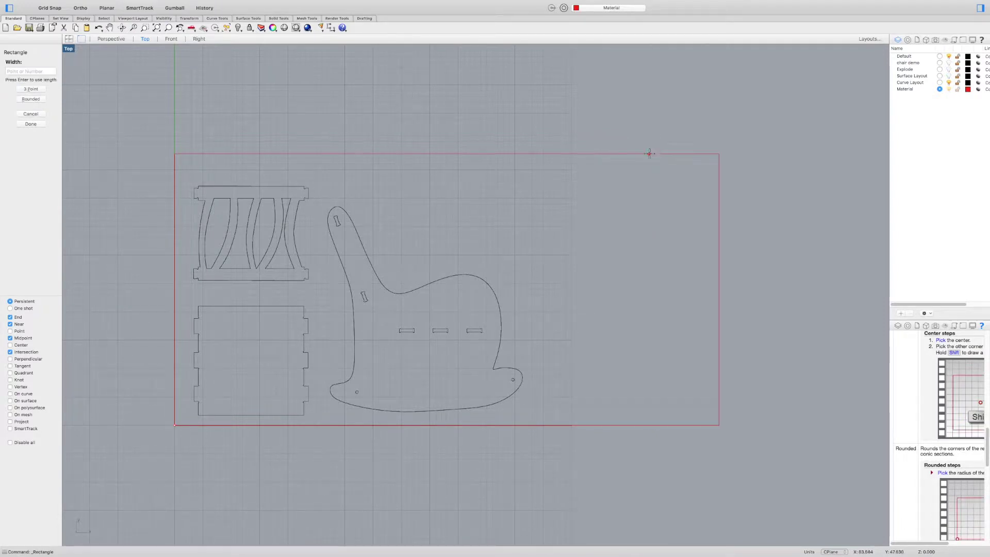
text(48)
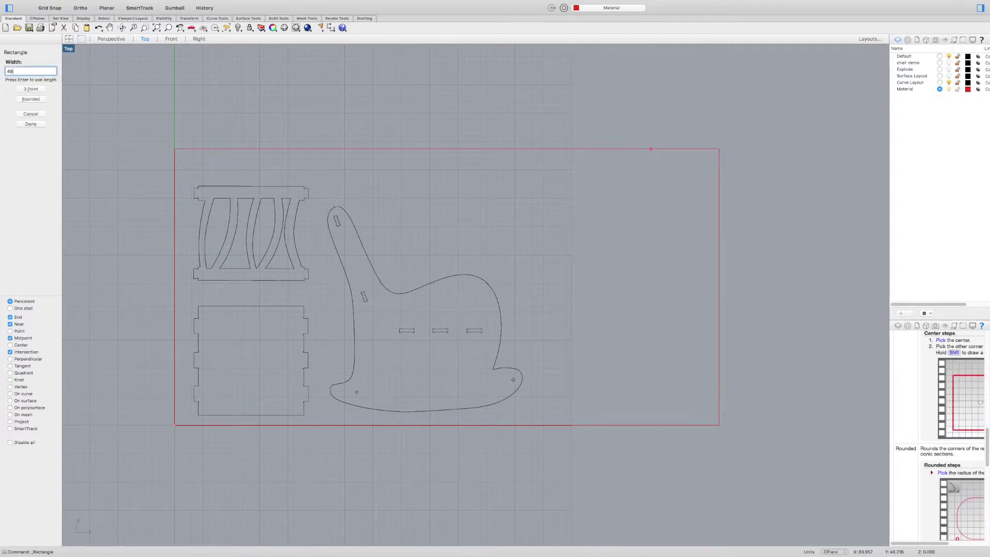
key(Return)
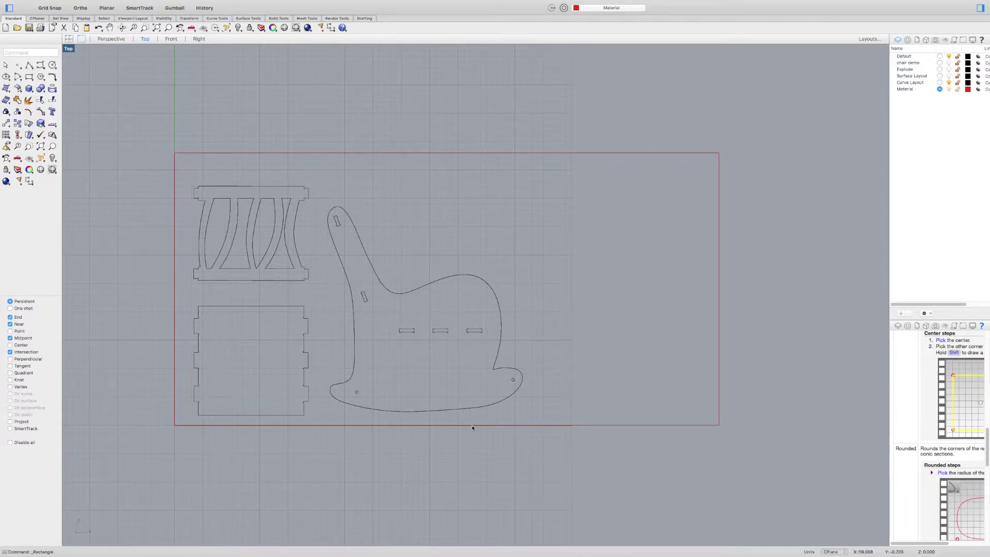
Inspect the sheet rectangle's corner at the origin and how the chair parts fit inside the sheet.
scroll(174, 425, down, 2)
scroll(175, 425, up, 3)
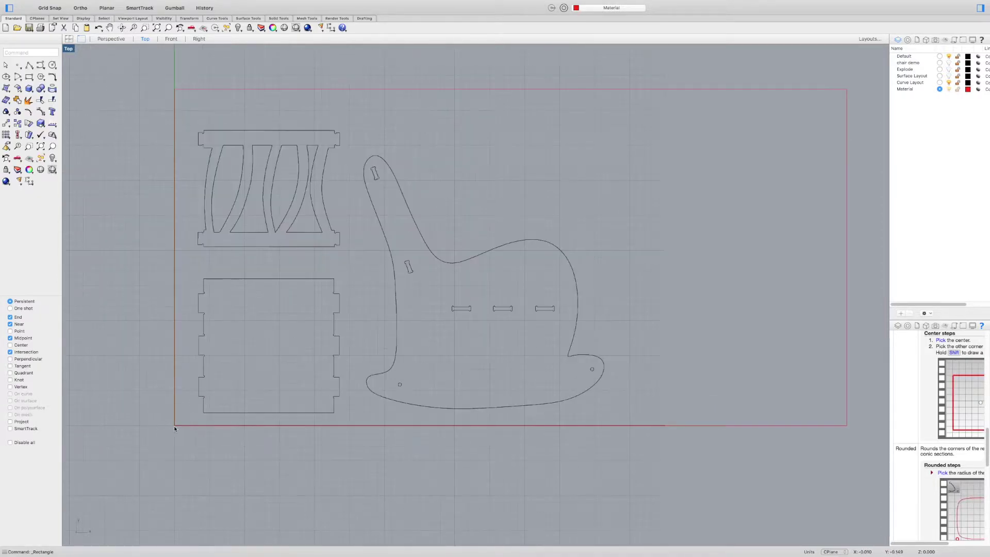
scroll(807, 447, up, 2)
scroll(785, 437, up, 1)
scroll(785, 437, down, 3)
scroll(663, 433, up, 3)
scroll(652, 434, down, 4)
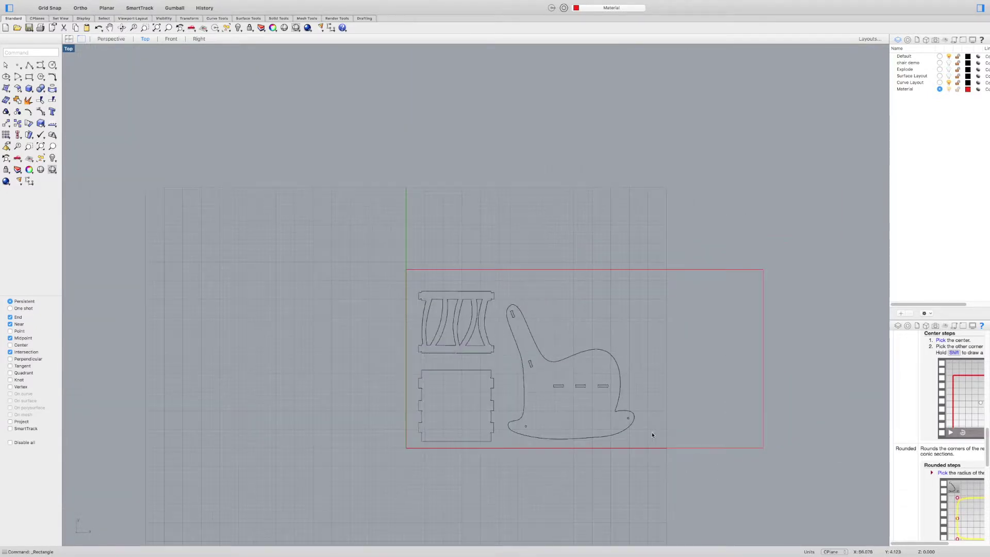
scroll(567, 407, up, 1)
scroll(541, 392, down, 2)
scroll(531, 385, up, 2)
Try the slatted panel tight in the sheet's upper-left corner, and pull it back away from the edges.
right_drag(585, 297, 498, 293)
scroll(336, 245, up, 2)
drag(332, 269, 316, 239)
scroll(268, 239, up, 5)
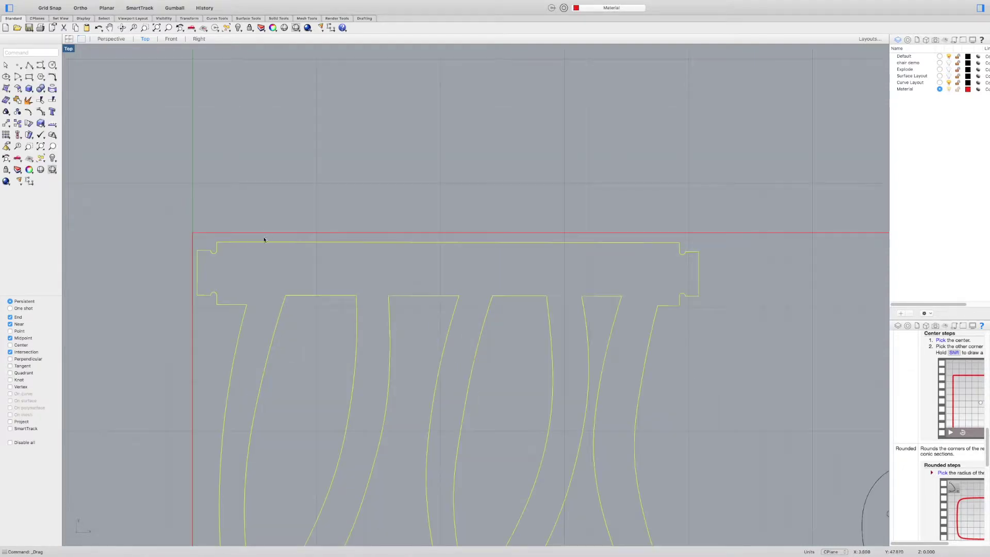
mouse_move(247, 246)
mouse_down()
mouse_move(243, 235)
mouse_move(251, 249)
mouse_up()
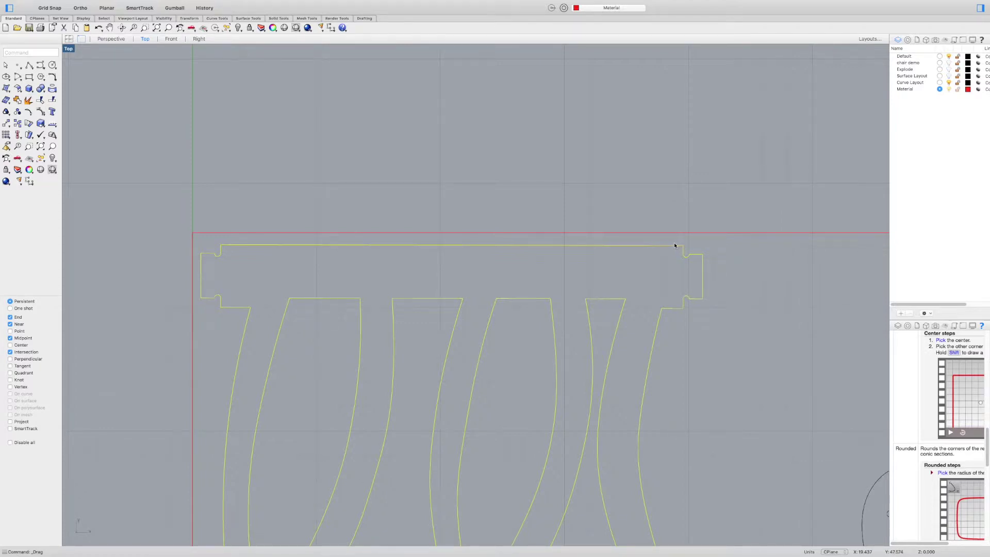
scroll(395, 250, down, 5)
scroll(395, 252, up, 1)
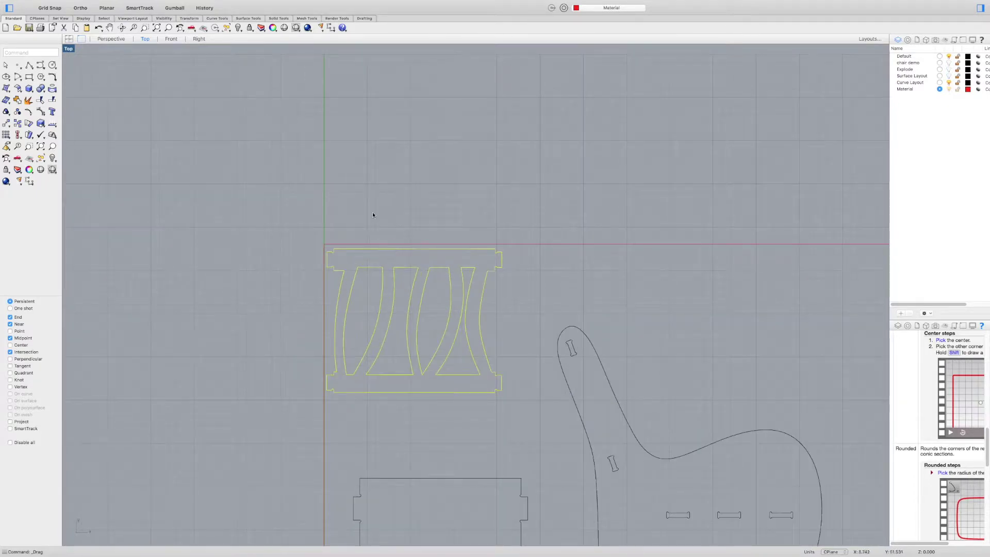
drag(410, 249, 441, 281)
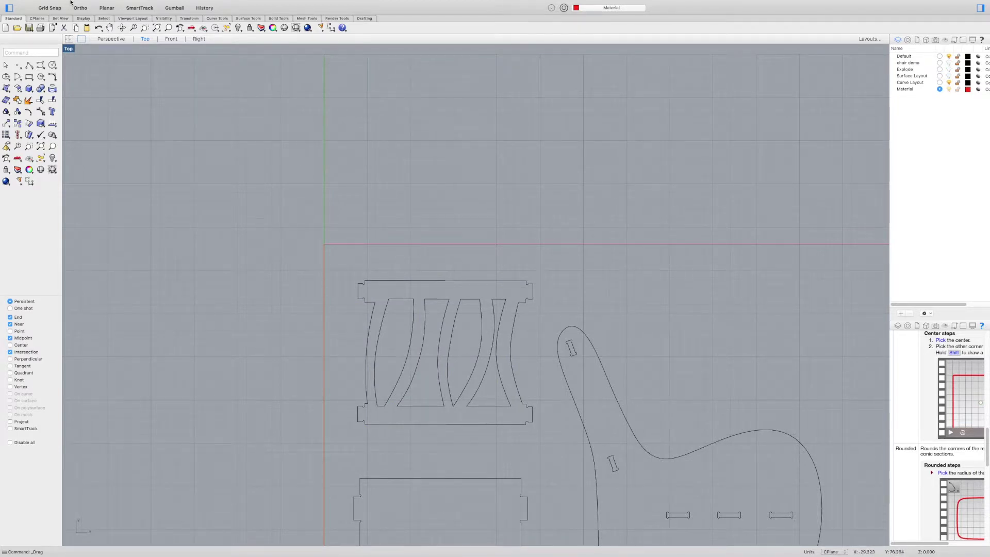
Offset the material rectangle 0.75 toward the inside to form a margin border.
mouse_move(71, 3)
click(117, 4)
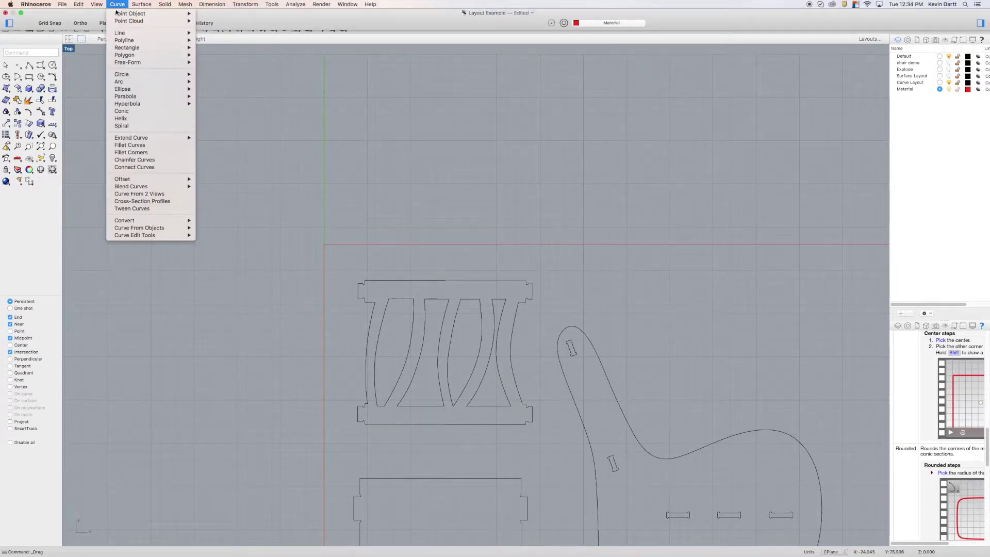
mouse_move(148, 104)
mouse_move(155, 179)
click(219, 181)
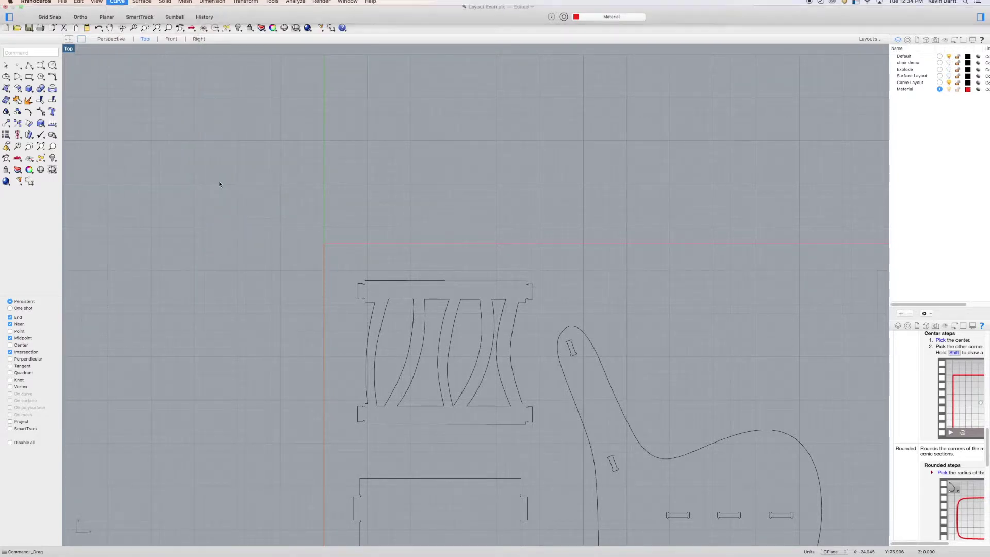
text(.75)
key(Return)
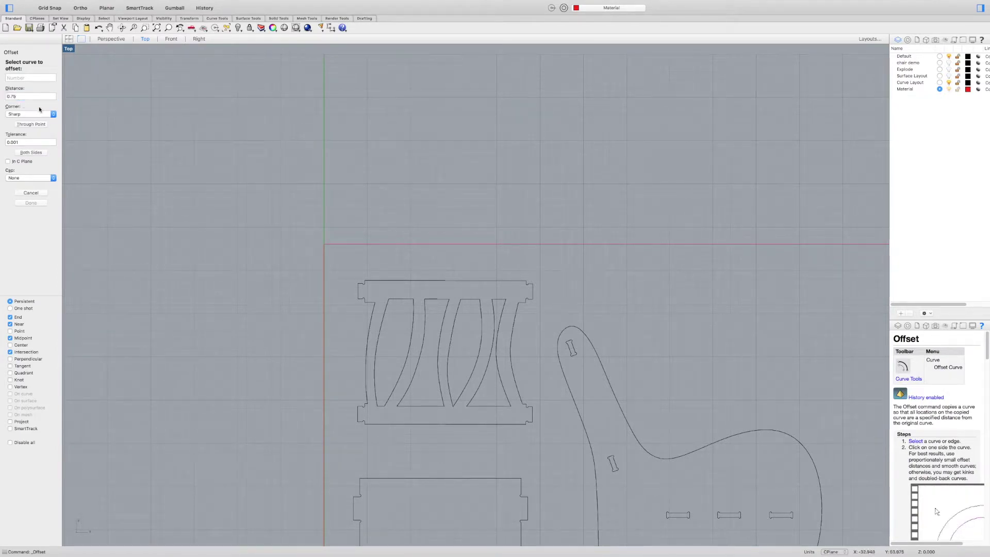
click(353, 245)
scroll(355, 249, up, 5)
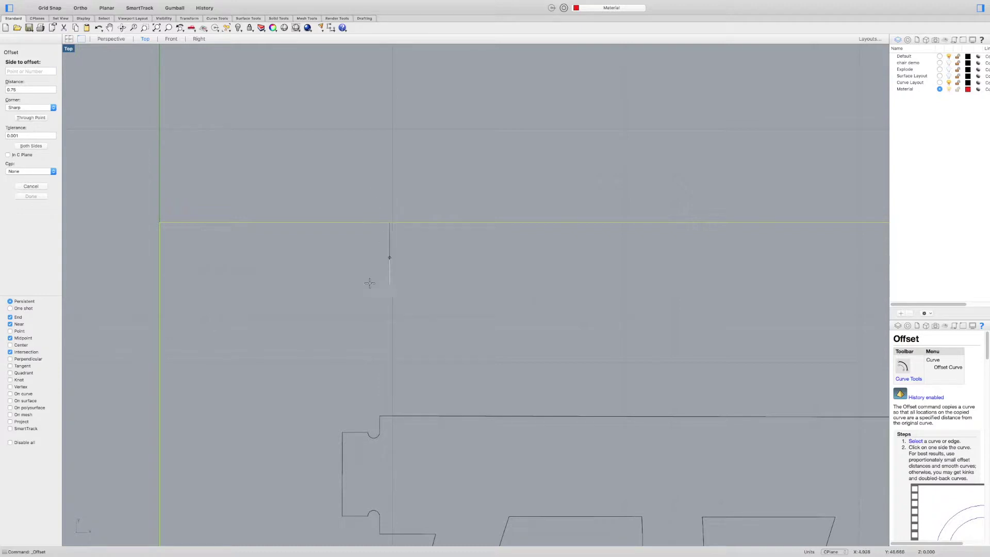
click(420, 285)
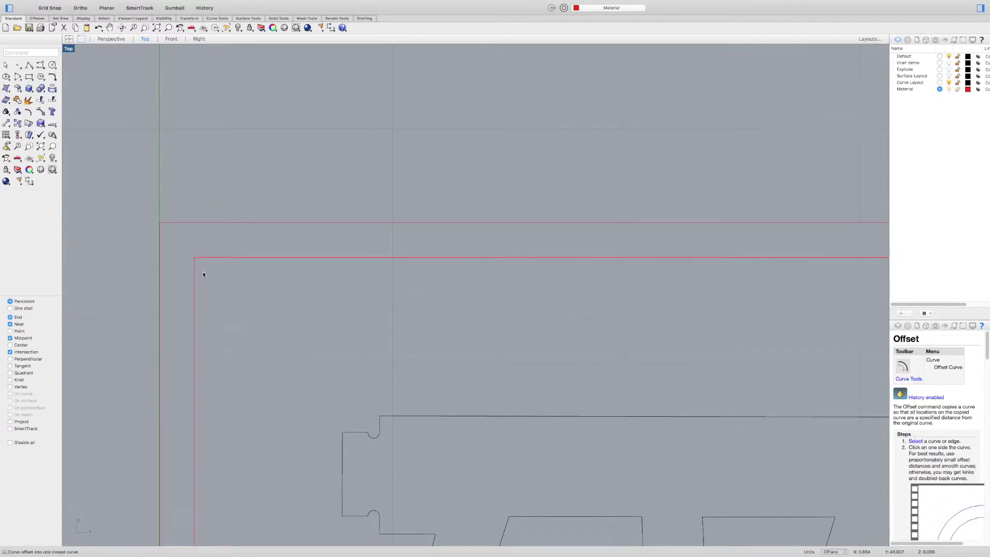
Move the slatted panel into the upper-left corner of the inner margin border.
drag(453, 416, 315, 260)
click(320, 244)
scroll(330, 263, down, 10)
scroll(366, 290, down, 5)
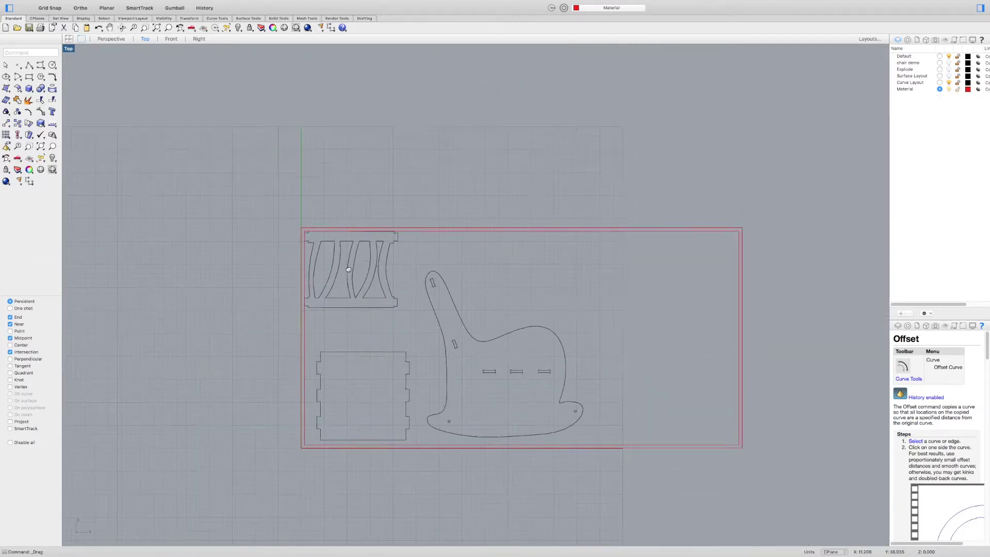
Copy the chair's side profile together with its slots and holes, and paste the duplicate in place.
click(354, 327)
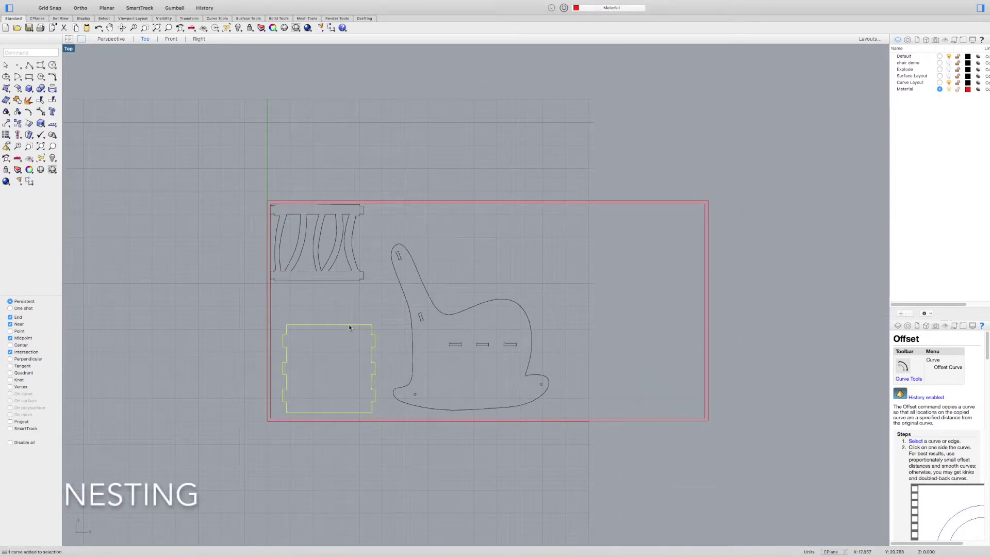
click(411, 316)
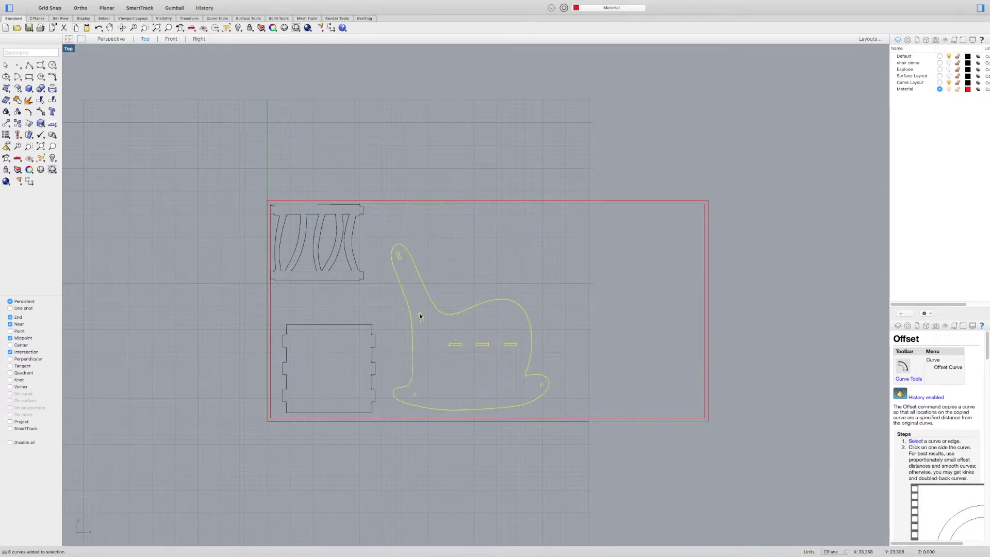
key(super+c)
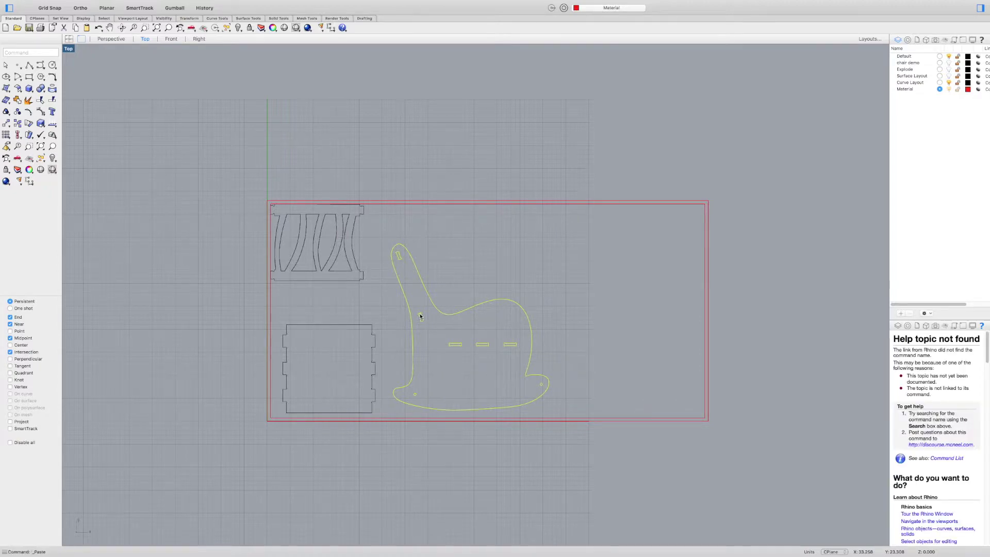
Place the duplicate side profile to the right of the original, and put copies of both panels outside the sheet's left edge.
key(super+v)
drag(416, 311, 606, 312)
click(361, 325)
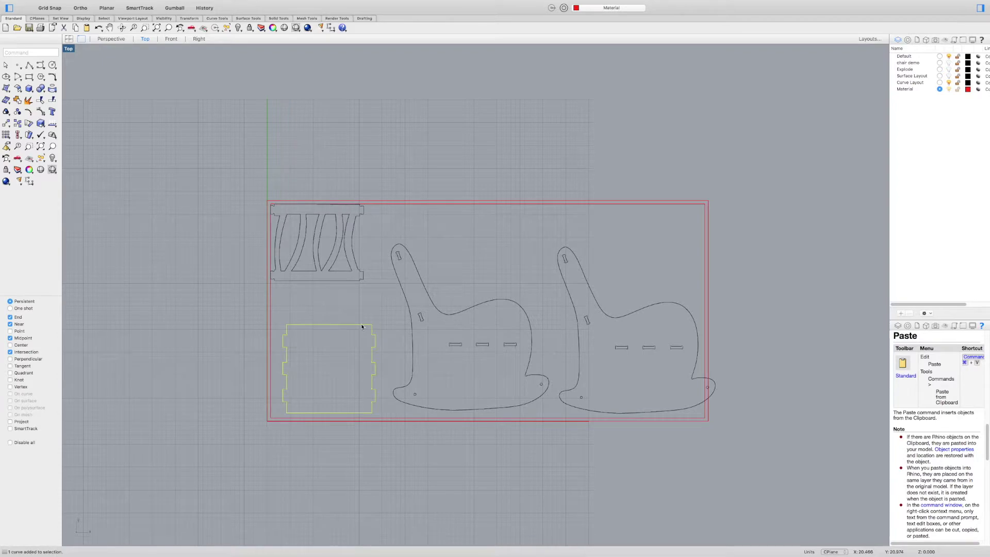
shift+click(355, 282)
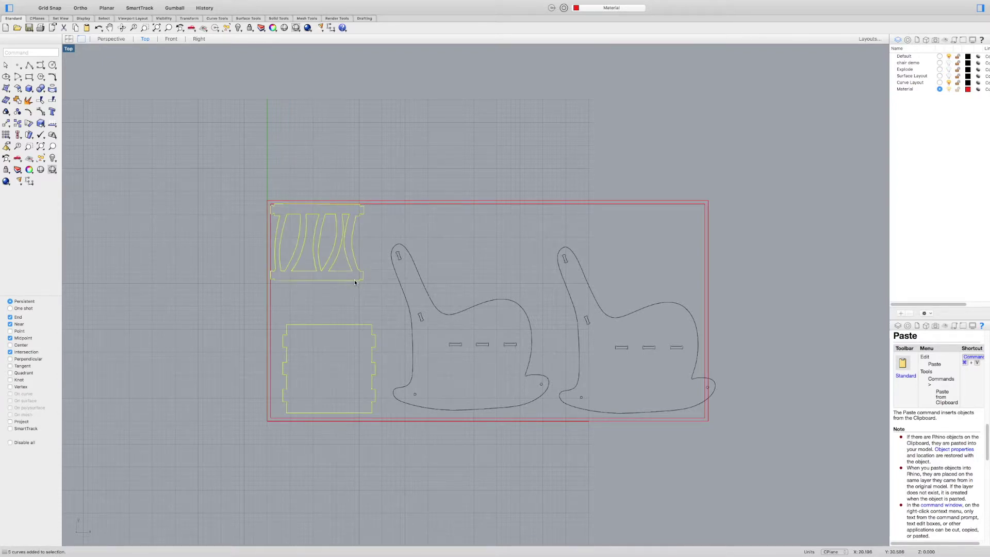
drag(355, 281, 225, 284)
Place copies of both side profiles, with their slots and holes, directly above the material sheet.
click(488, 307)
click(522, 304)
shift+click(601, 305)
right_drag(606, 297, 524, 353)
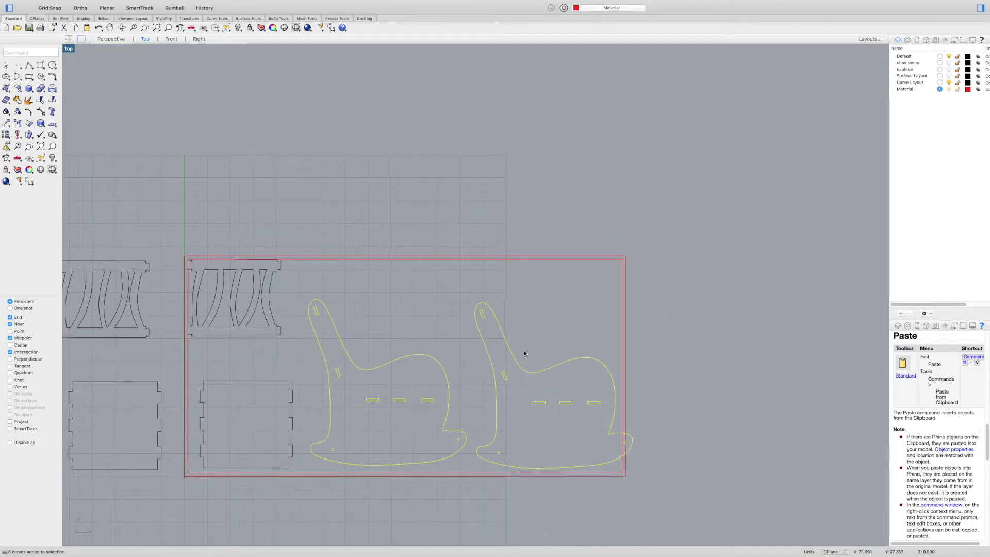
shift+drag(519, 367, 524, 142)
click(479, 158)
Rotate the right-hand side profile above the sheet about 180 degrees around the slot at its backrest tip.
right_drag(472, 188, 506, 213)
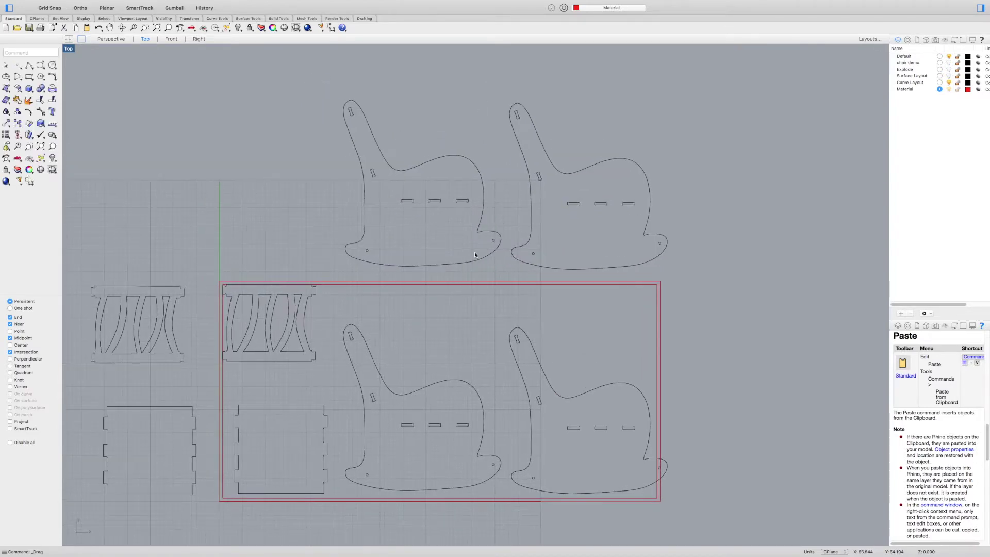
right_drag(473, 254, 443, 315)
click(500, 293)
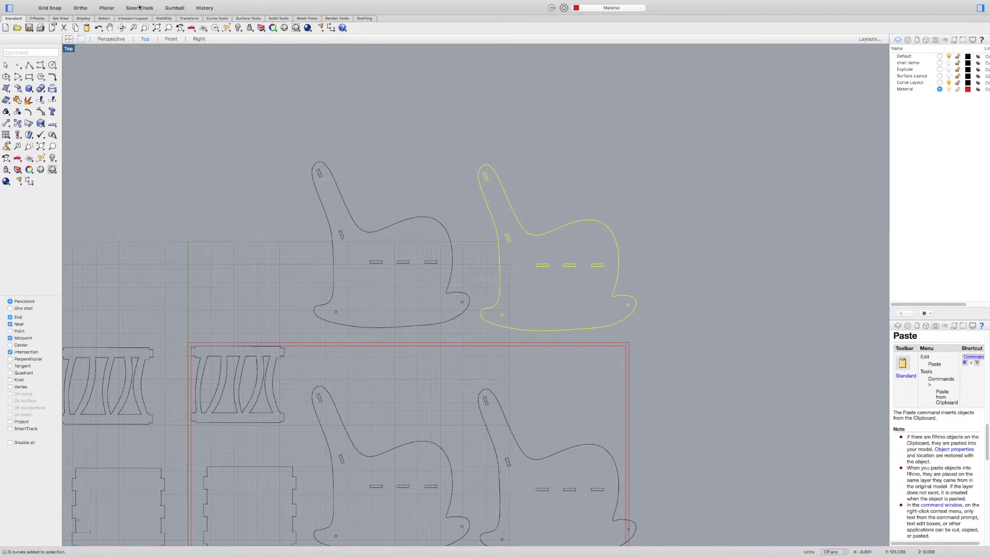
mouse_move(178, 3)
click(234, 4)
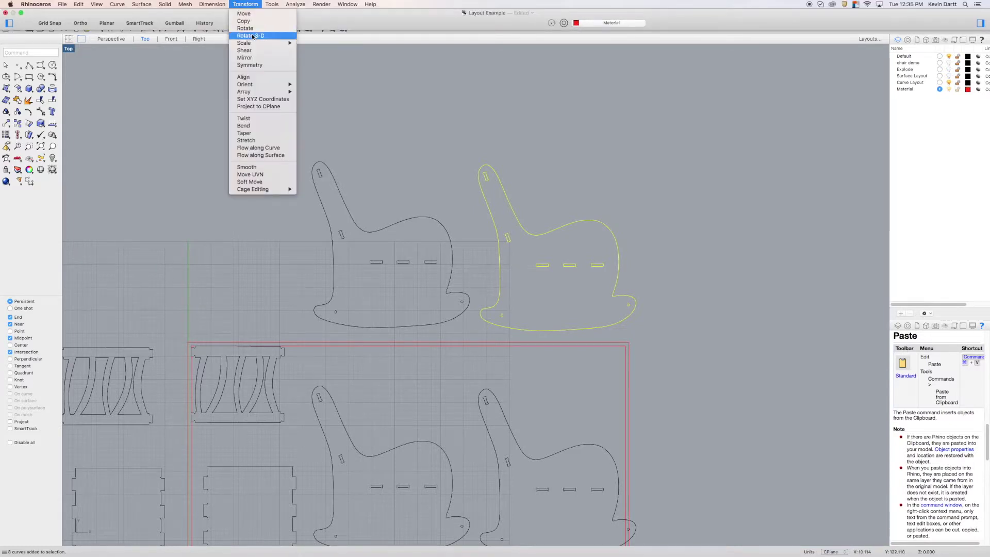
click(245, 28)
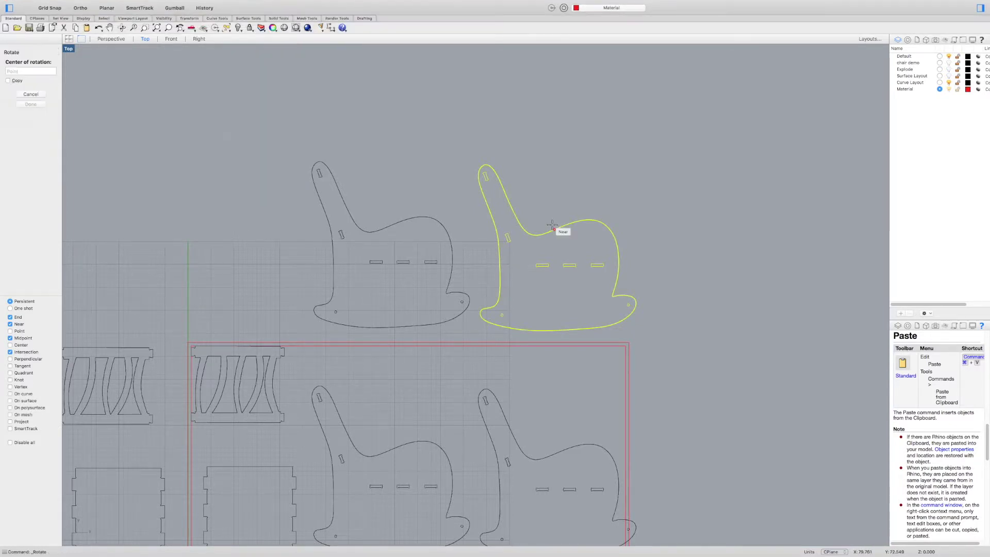
click(487, 180)
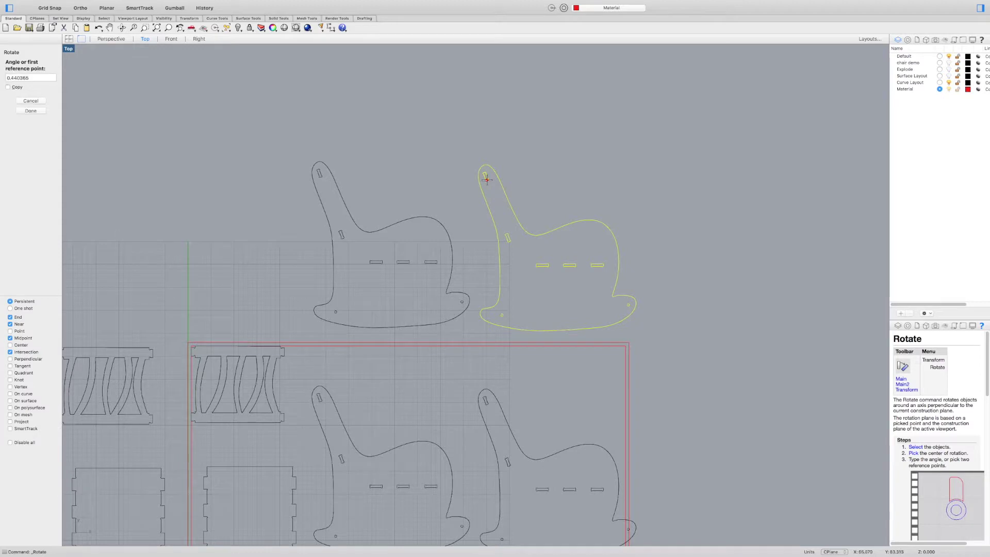
click(614, 324)
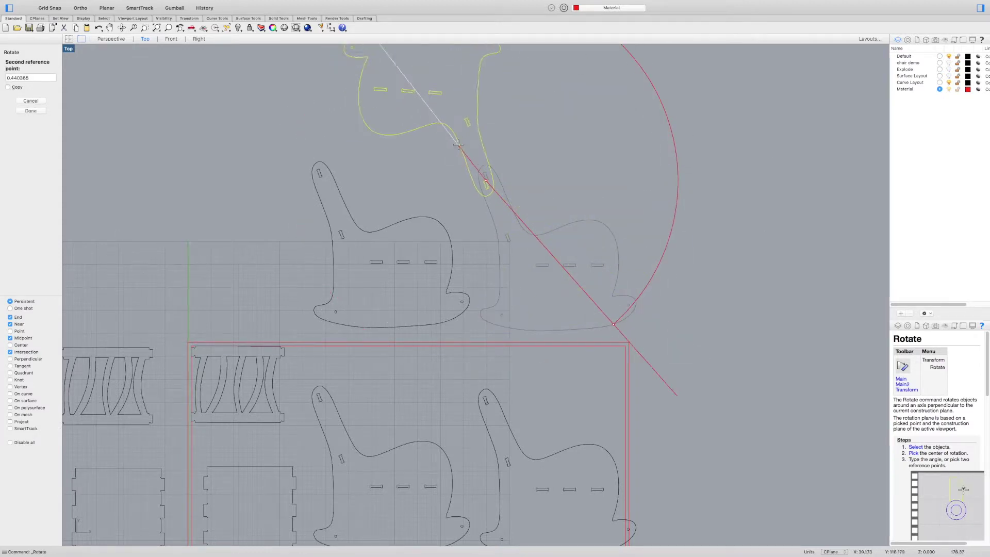
click(464, 140)
Nest the rotated side profile over the upright one and adjust the gap between their seat curves.
drag(467, 126, 458, 205)
key(Escape)
scroll(449, 236, up, 5)
scroll(449, 242, down, 5)
scroll(448, 255, up, 4)
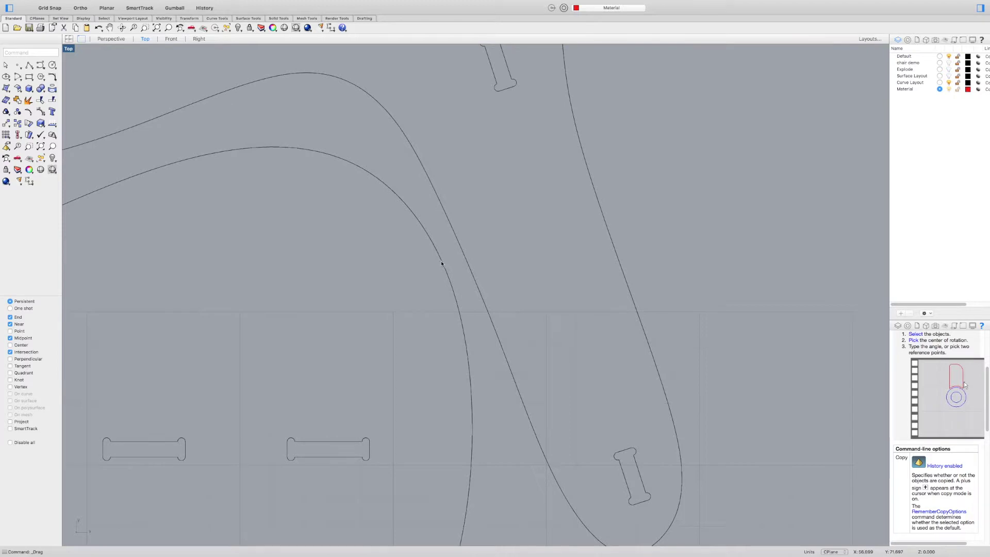
drag(439, 254, 417, 259)
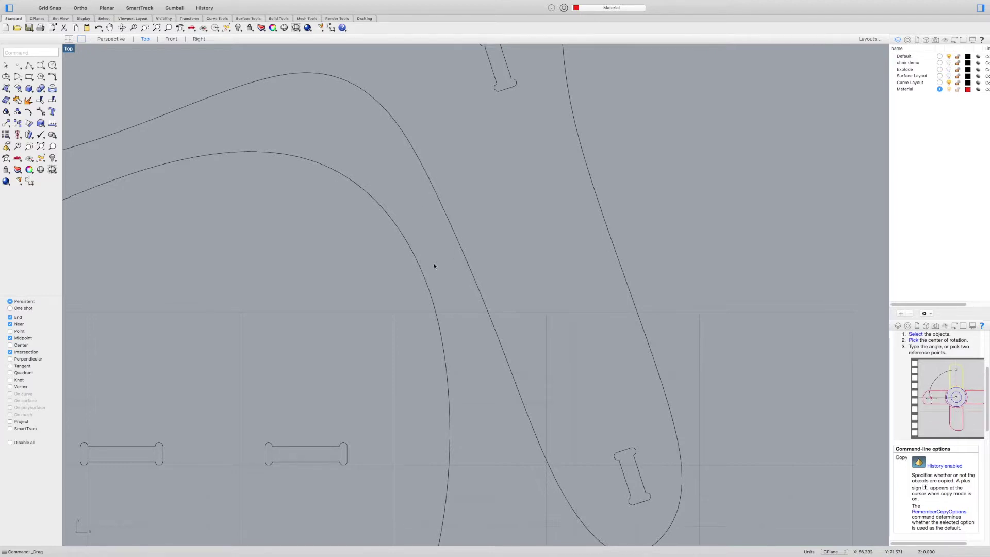
mouse_move(468, 267)
mouse_down()
mouse_move(425, 276)
mouse_move(458, 277)
mouse_up()
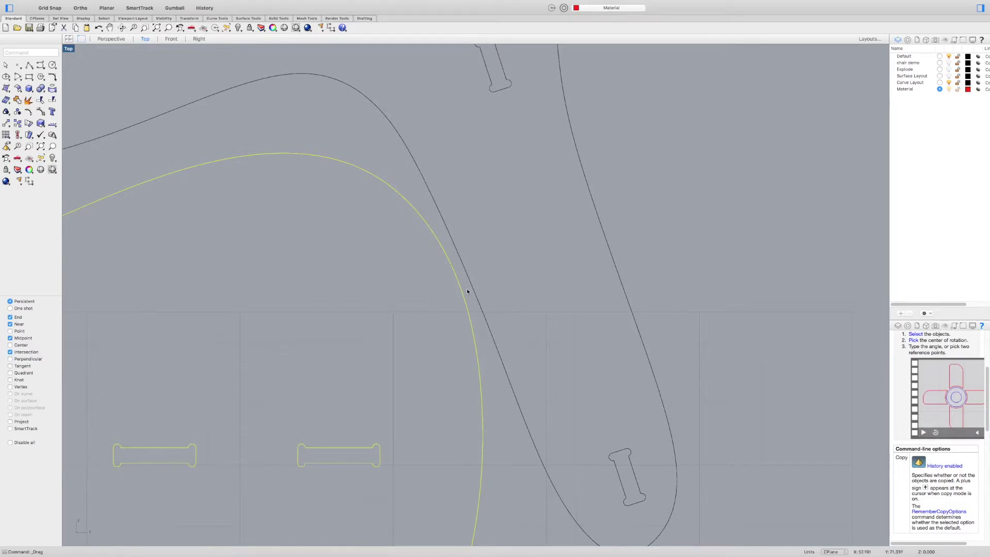
scroll(448, 261, up, 2)
drag(450, 264, 438, 270)
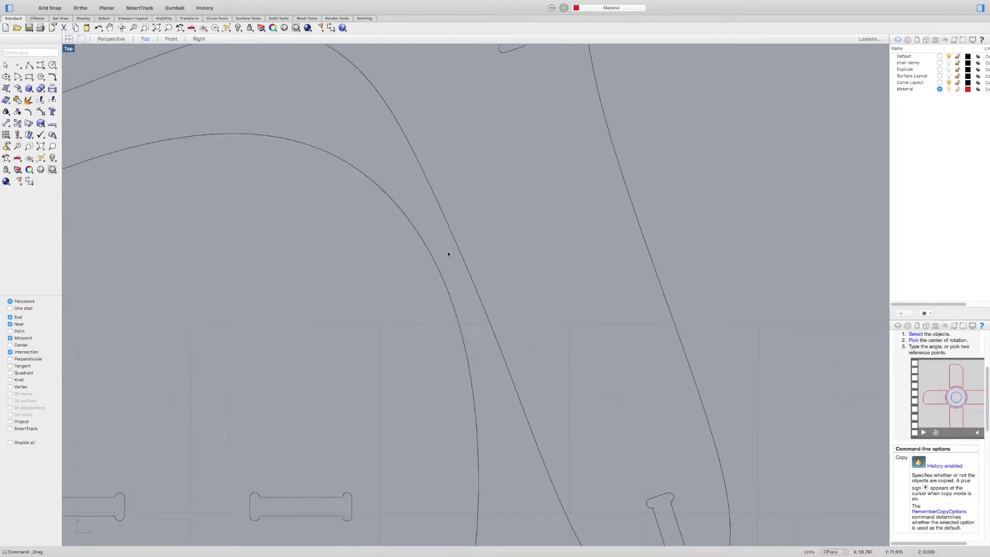
Draw a 0.25 diameter two-point circle from the lower profile's curve as a spacing gauge in the gap.
click(54, 70)
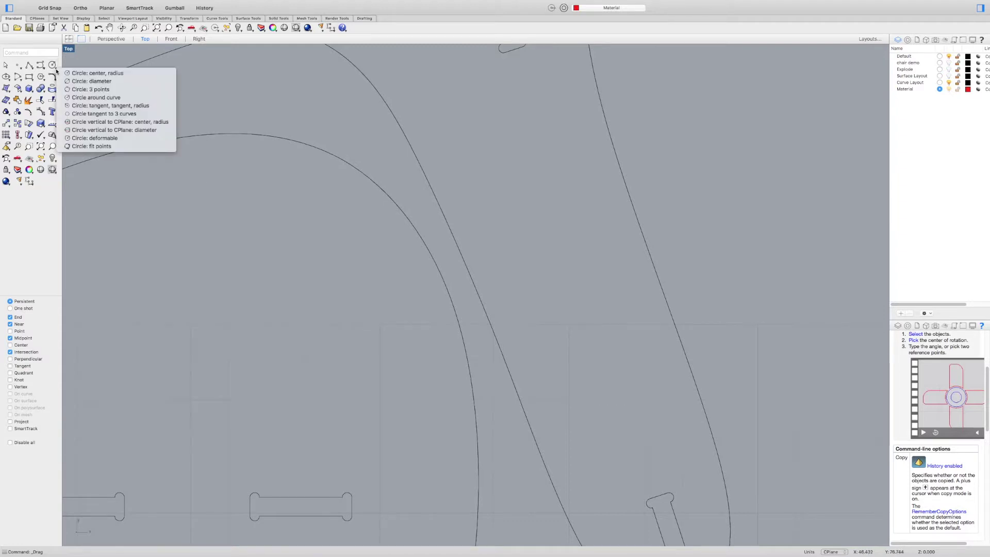
click(92, 81)
scroll(338, 239, up, 5)
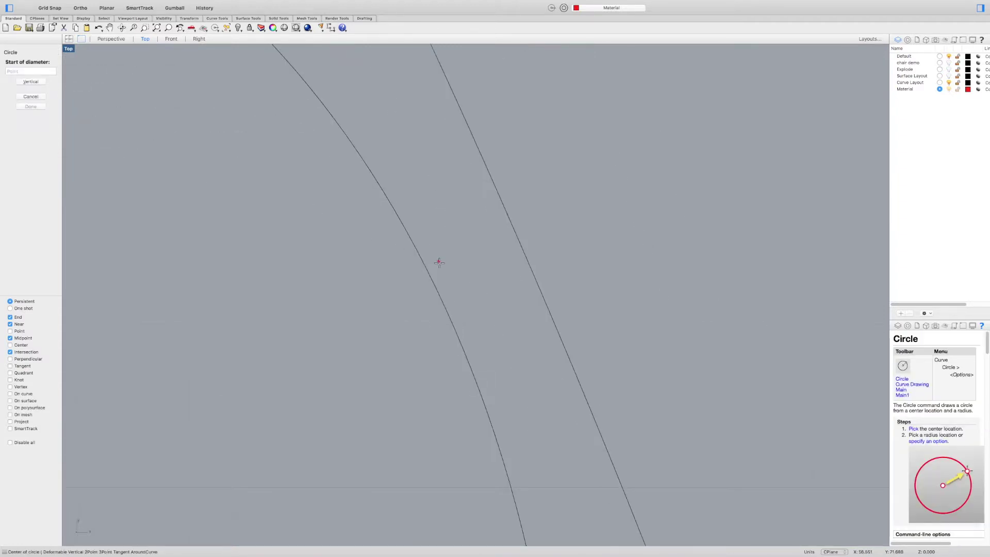
click(432, 276)
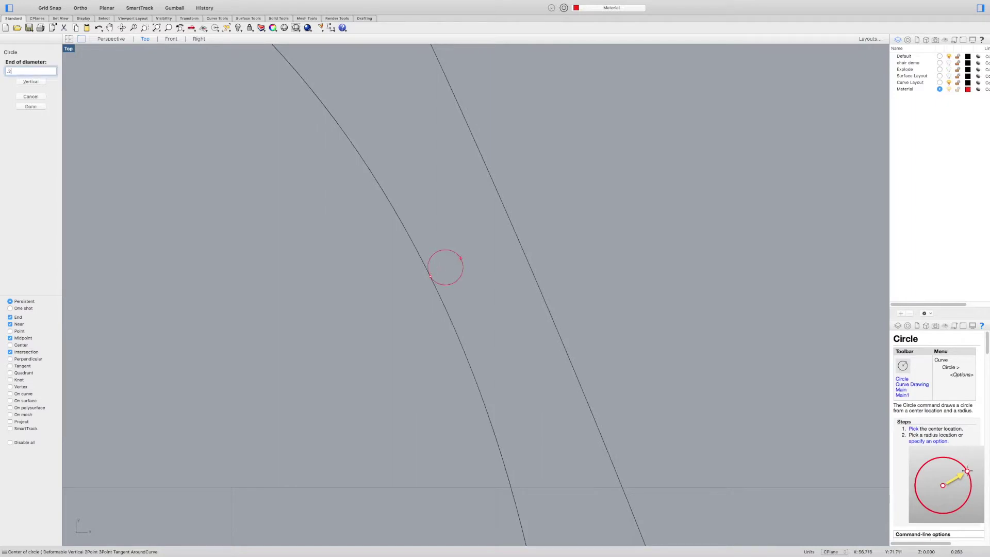
key(Escape)
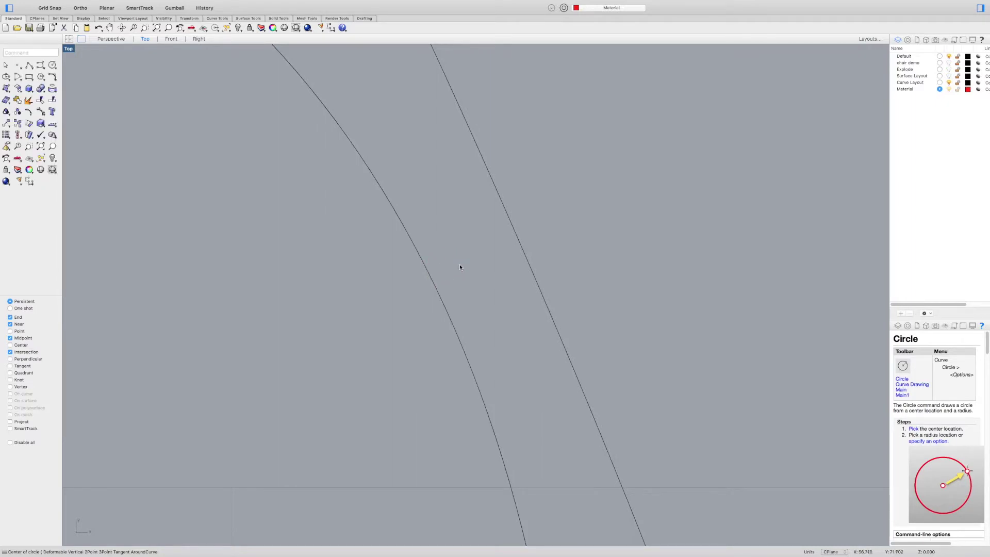
key(Return)
click(433, 281)
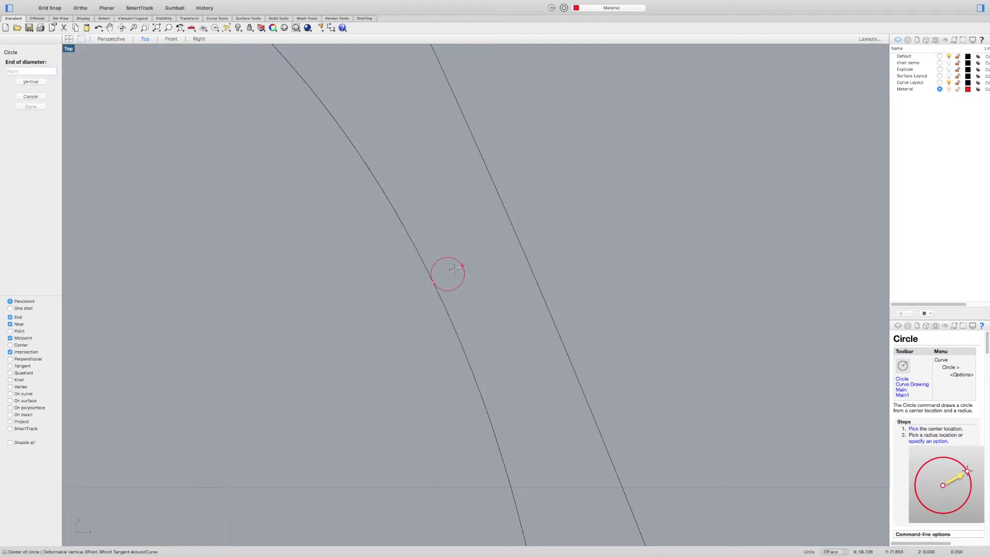
click(461, 266)
Test the gauge circle in the middle of the gap between the profiles, and delete it.
scroll(463, 265, down, 4)
scroll(463, 265, up, 4)
click(463, 266)
drag(463, 267, 500, 255)
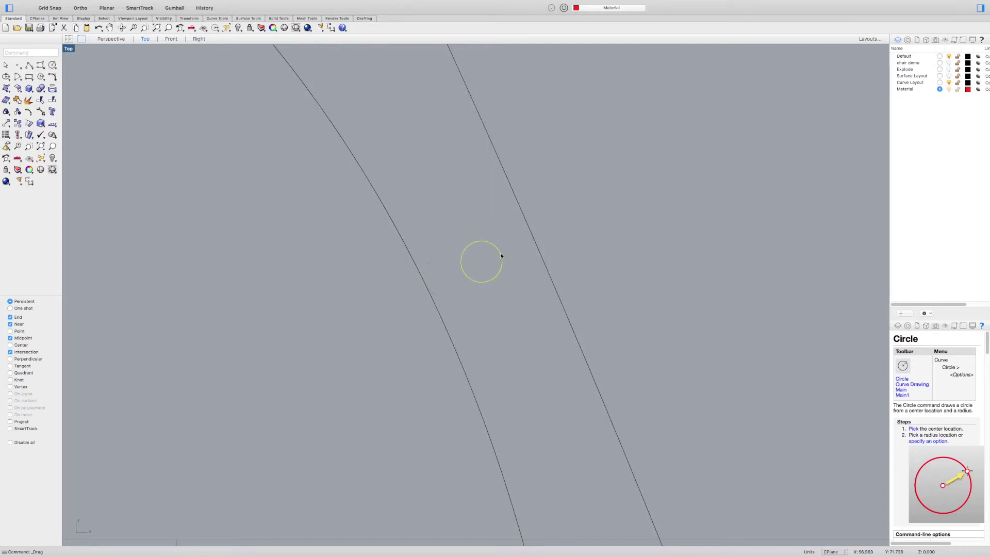
key(Delete)
Readjust the spacing between the two nested side profiles with a small move of one of them.
scroll(492, 252, down, 3)
scroll(484, 249, down, 3)
click(410, 243)
scroll(410, 243, up, 3)
drag(407, 246, 419, 232)
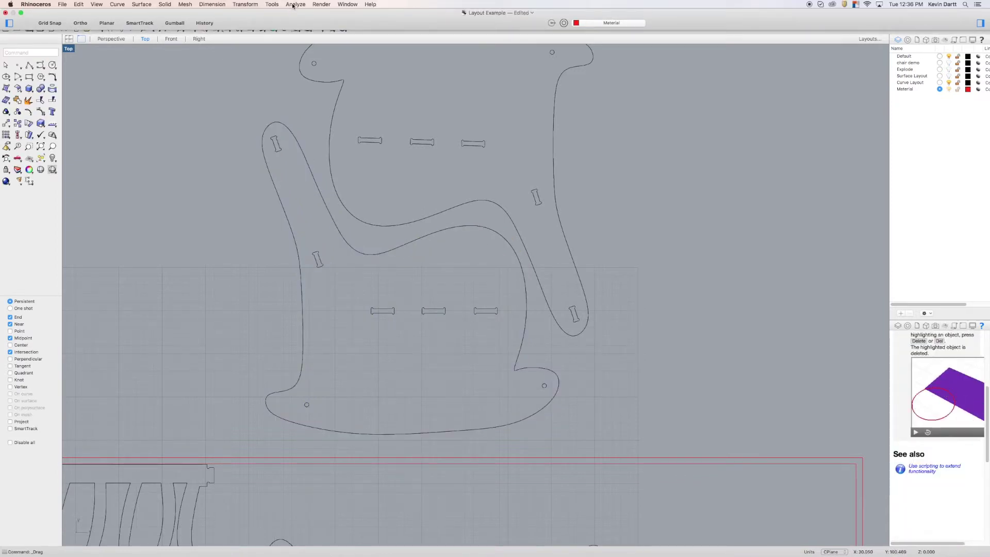
Measure the distance across the gap between the curves of the two nested side profiles.
click(293, 5)
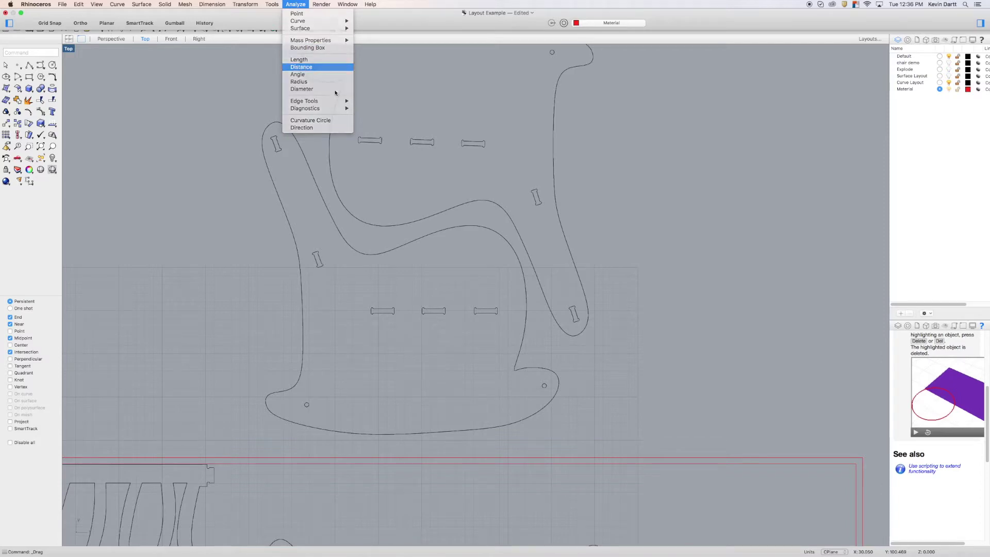
click(310, 67)
scroll(526, 265, up, 5)
scroll(619, 320, up, 1)
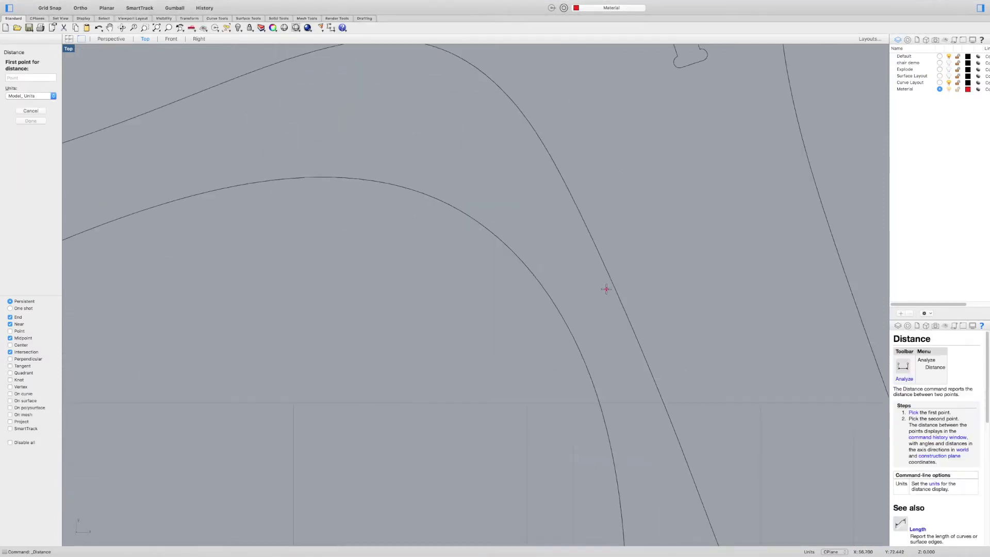
click(614, 288)
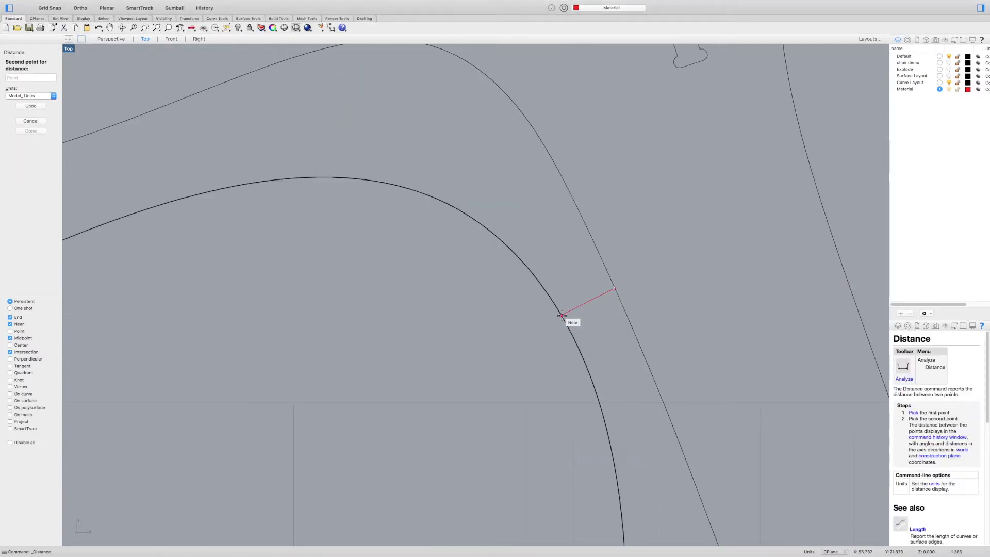
click(562, 314)
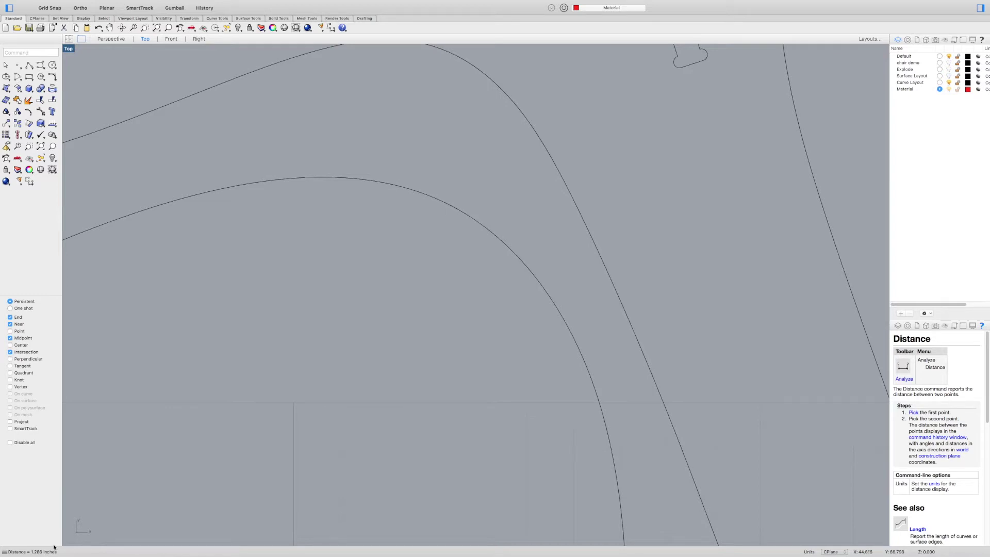
Nudge one nested side profile slightly upward to fine-tune the gap between the pair.
scroll(529, 286, down, 5)
scroll(486, 327, up, 2)
click(417, 314)
drag(419, 313, 419, 305)
Move the two original upright side profiles out of the sheet to the free area at its upper right.
scroll(419, 304, down, 5)
scroll(396, 225, down, 2)
click(420, 371)
shift+click(466, 375)
drag(434, 383, 667, 220)
key(Escape)
Move the nested pair of side profiles straight down into the material sheet.
click(440, 249)
shift+click(442, 247)
drag(441, 245, 442, 399)
Fit the upper side profile inside the sheet's top margin, and shift it right to clear the lower profile.
scroll(390, 376, up, 5)
scroll(466, 252, up, 3)
scroll(479, 273, right, 2)
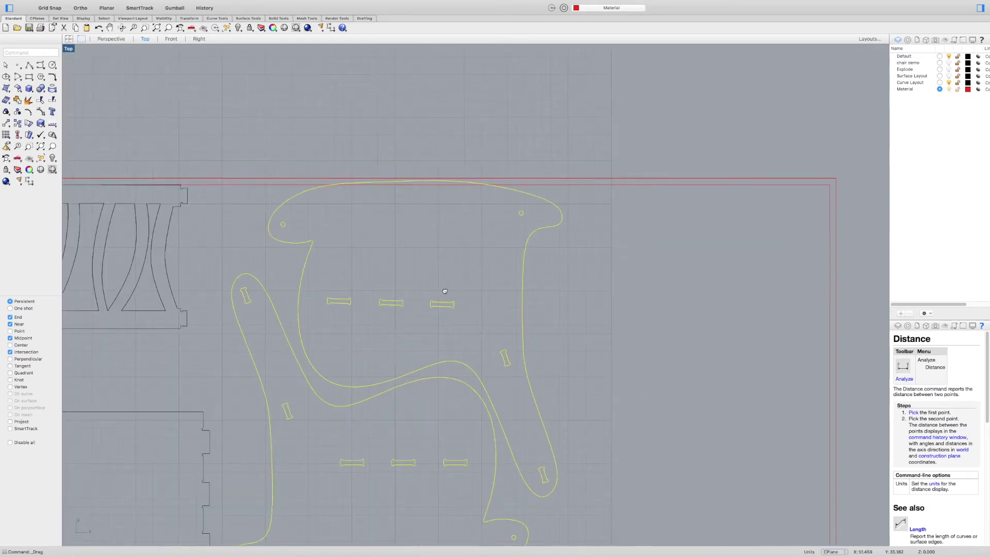
mouse_move(513, 275)
mouse_down()
mouse_move(518, 287)
mouse_move(509, 288)
mouse_up()
scroll(537, 237, down, 5)
scroll(537, 237, left, 2)
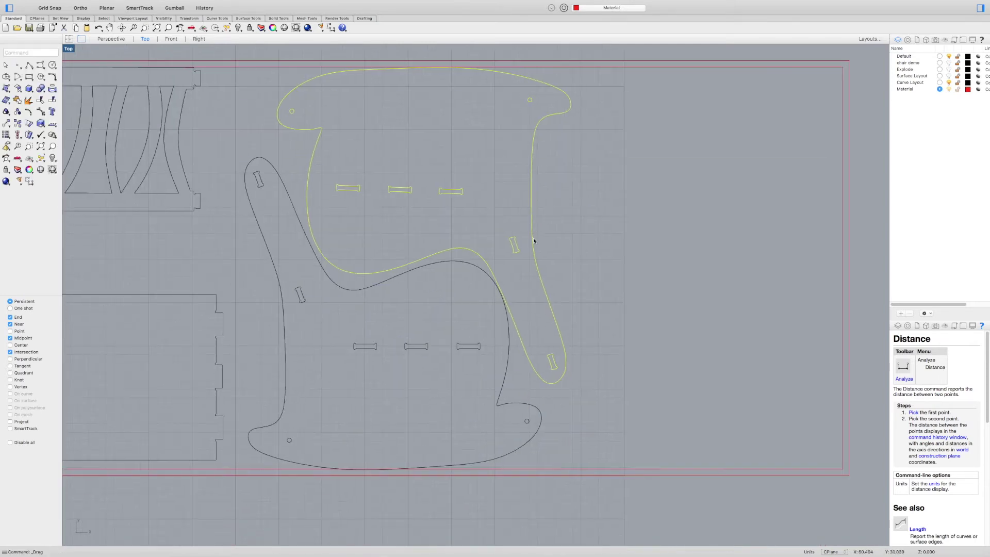
click(542, 338)
shift+drag(542, 338, 550, 338)
Copy the nested pair beside itself on the right, and shift both pairs left to fit inside the sheet's margin.
scroll(550, 339, down, 3)
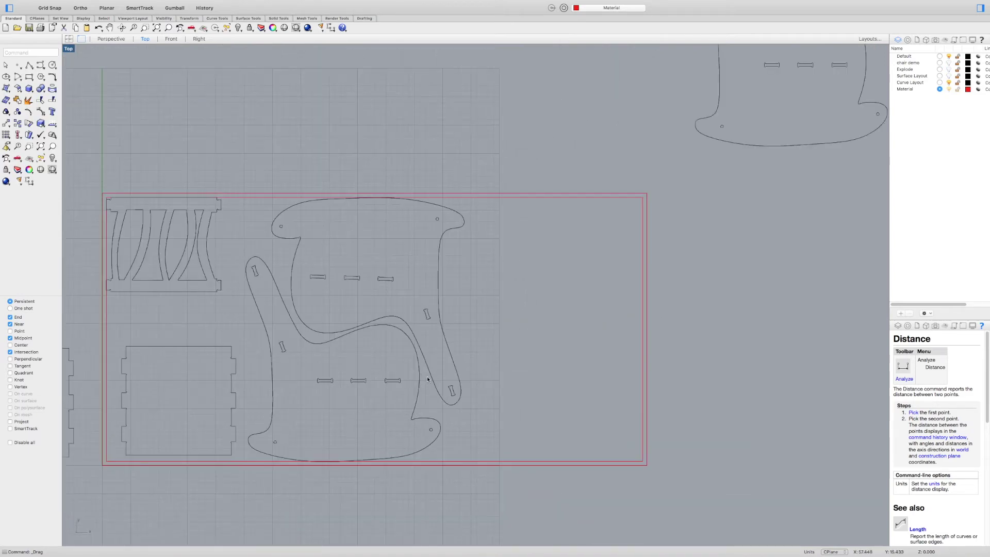
click(429, 376)
shift+click(429, 375)
key(super+c)
key(super+v)
shift+drag(429, 375, 627, 350)
shift+click(430, 416)
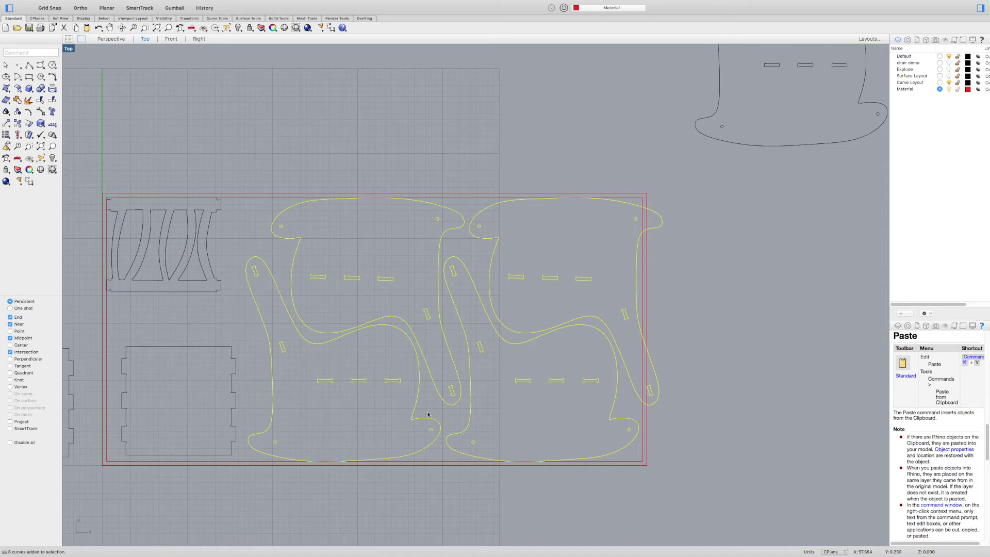
drag(414, 390, 395, 391)
Move the notched panel inside the sheet up to sit just below the slatted panel.
click(674, 387)
scroll(674, 386, down, 3)
drag(385, 369, 379, 337)
scroll(391, 265, right, 5)
scroll(392, 265, down, 2)
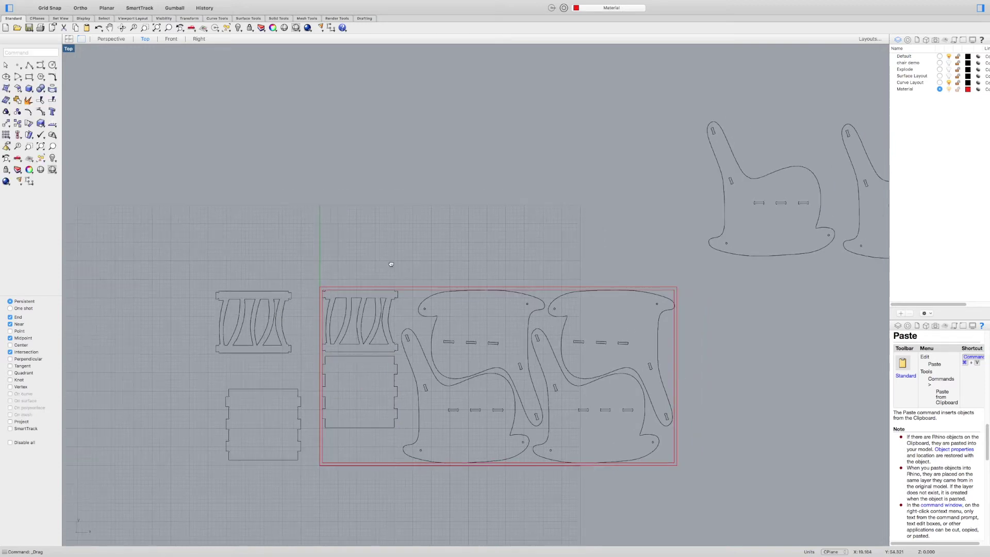
Select the spare slatted panel outside the sheet, and make Curve Layout the current layer.
scroll(452, 353, up, 3)
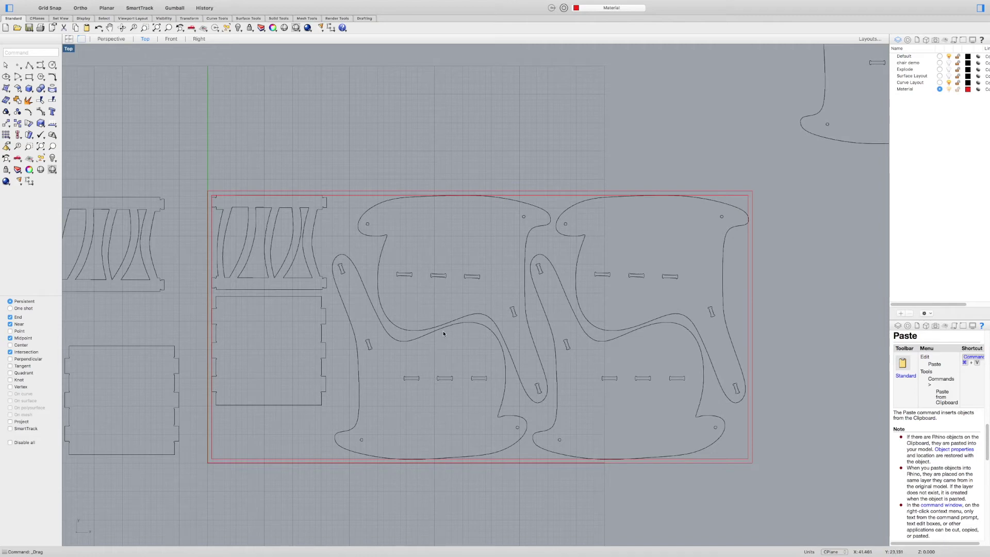
scroll(444, 333, down, 3)
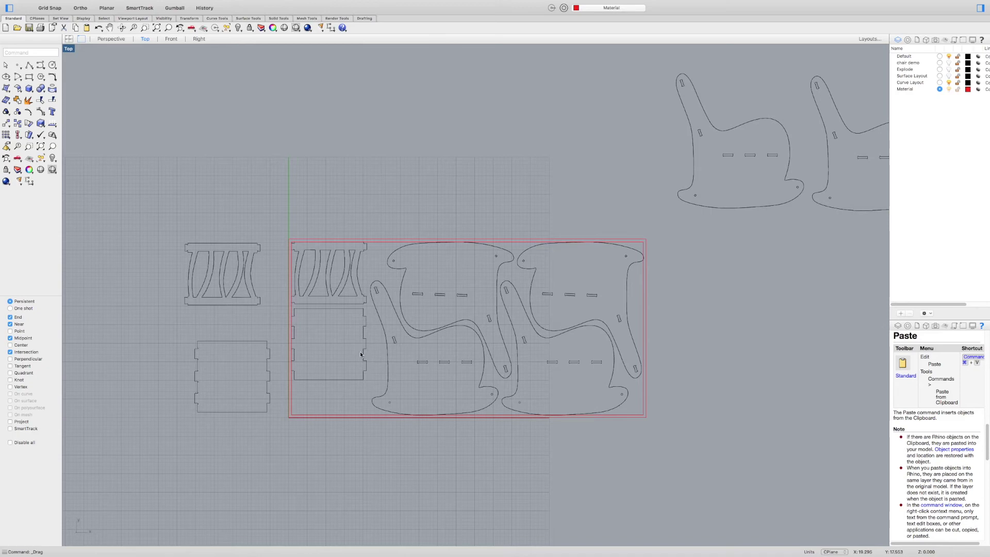
scroll(360, 354, up, 1)
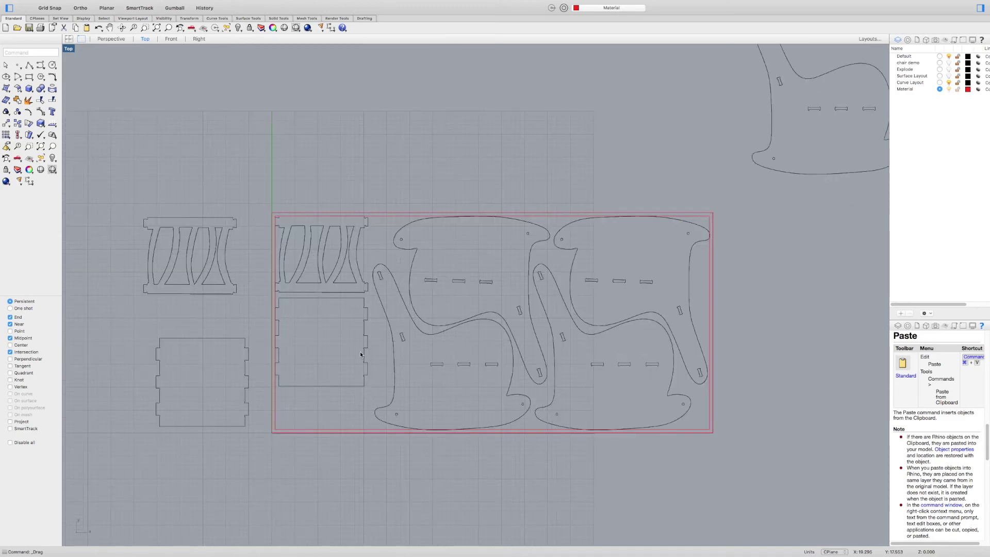
click(234, 338)
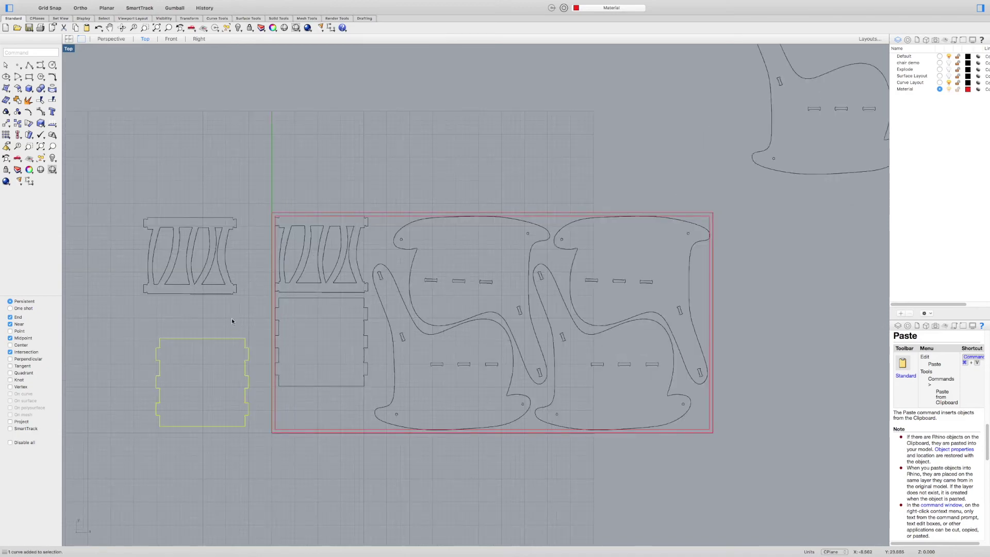
click(233, 289)
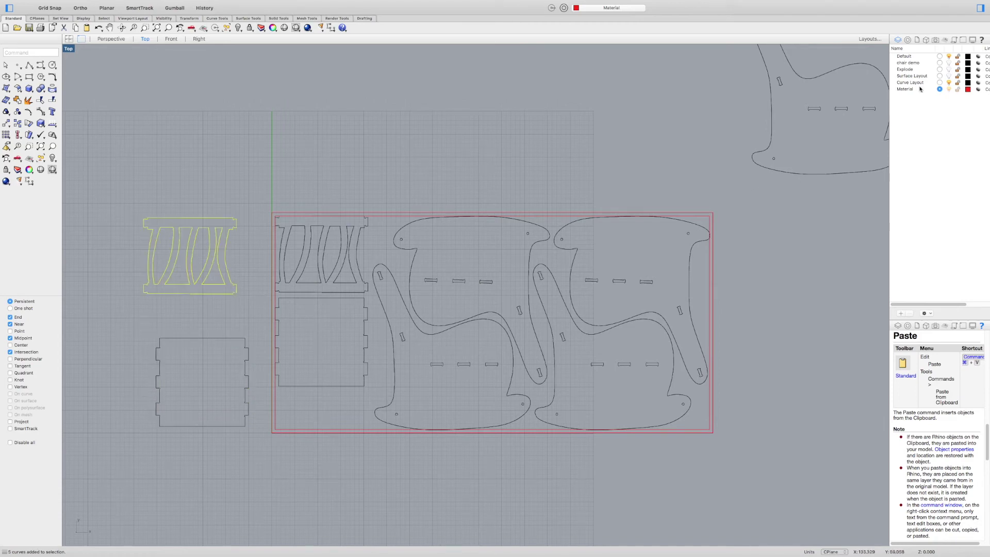
click(940, 83)
mouse_move(704, 3)
scroll(523, 252, up, 10)
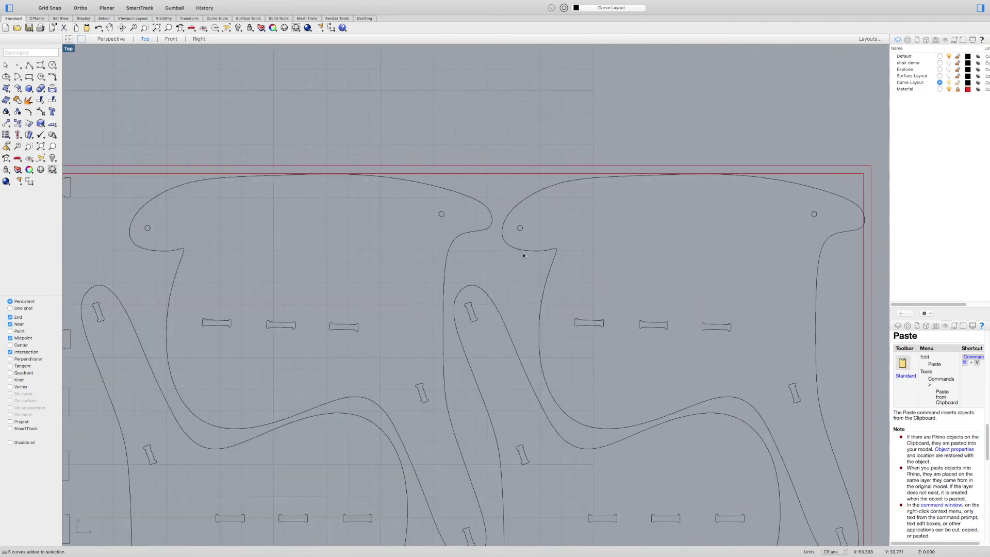
scroll(523, 252, down, 10)
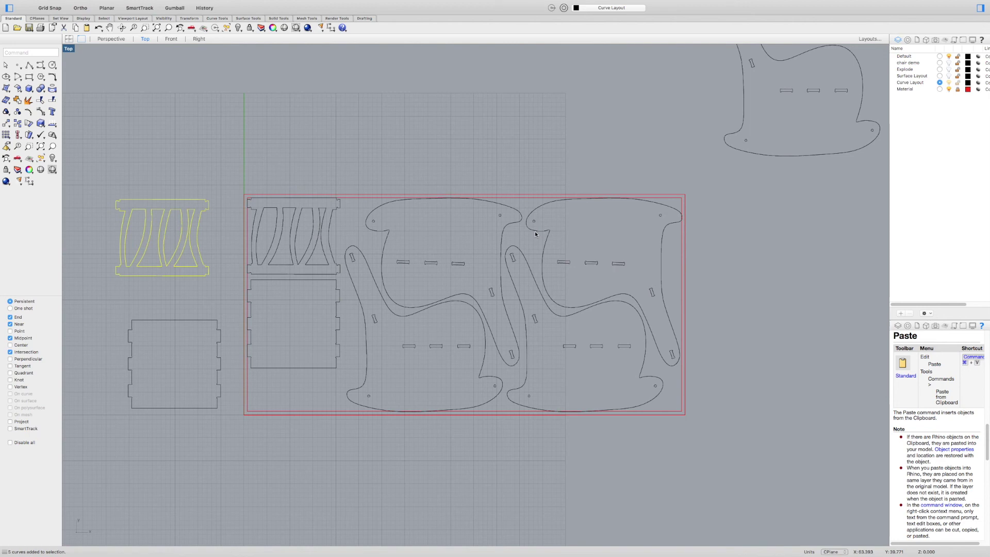
scroll(563, 176, down, 2)
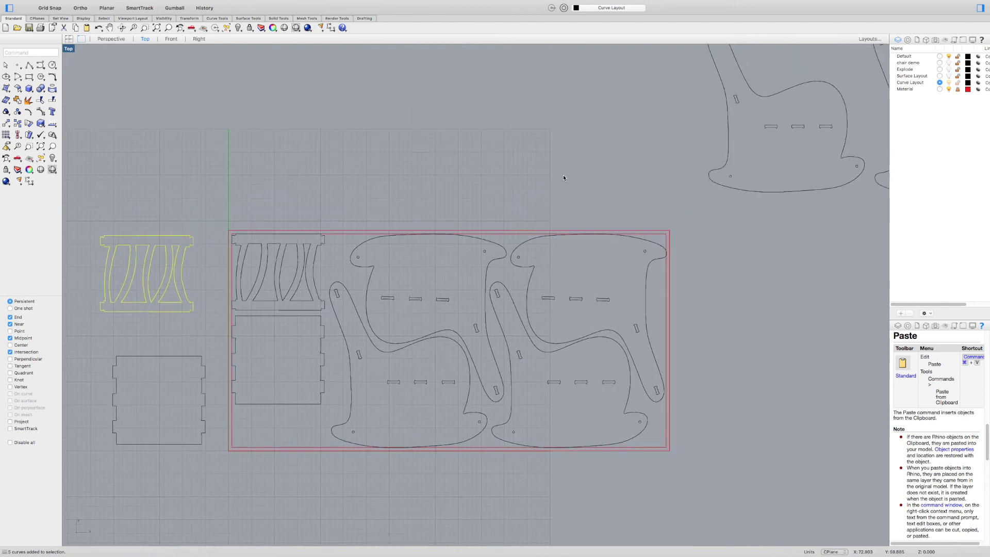
scroll(563, 174, up, 2)
mouse_move(800, 3)
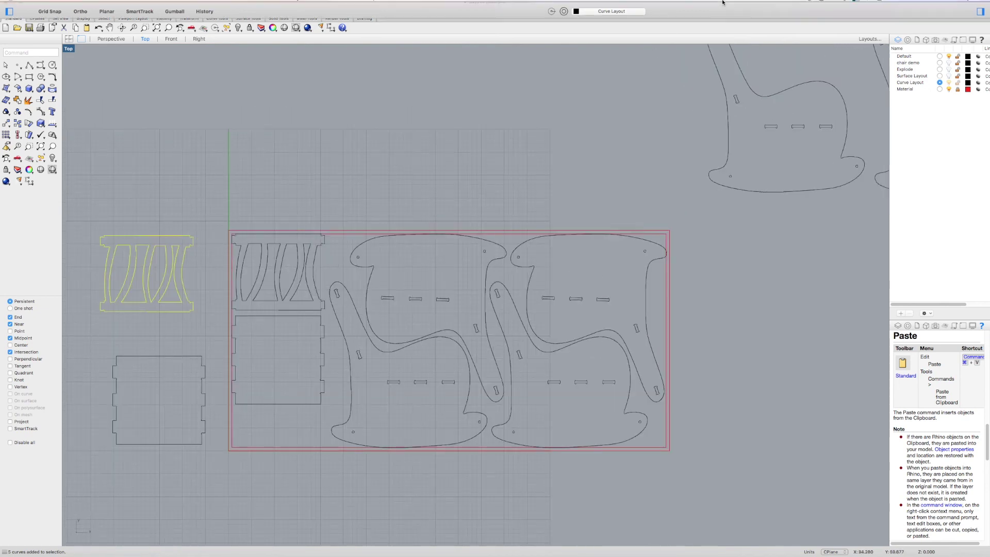